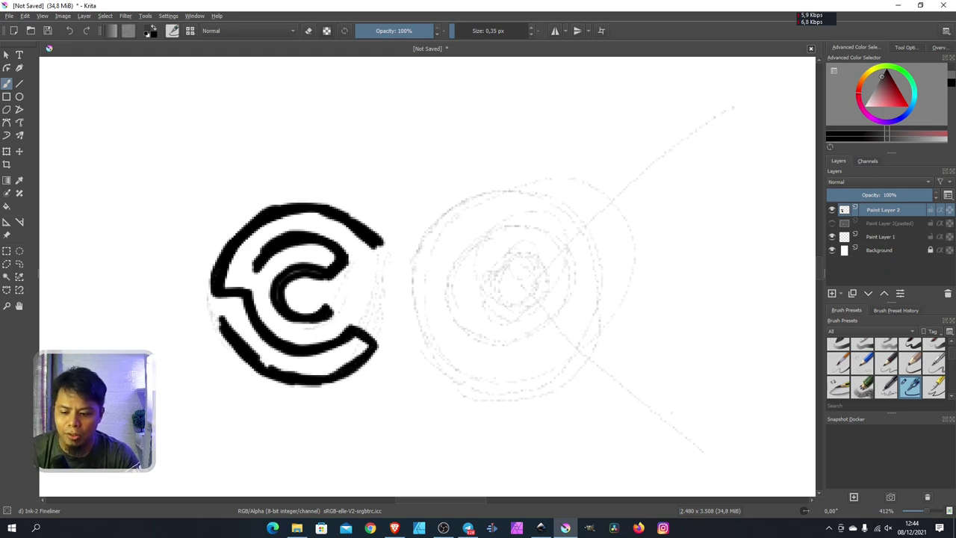
Capture the Krita C logo sketch to the clipboard and switch to the blank Inkscape document
key("ctrl+r")
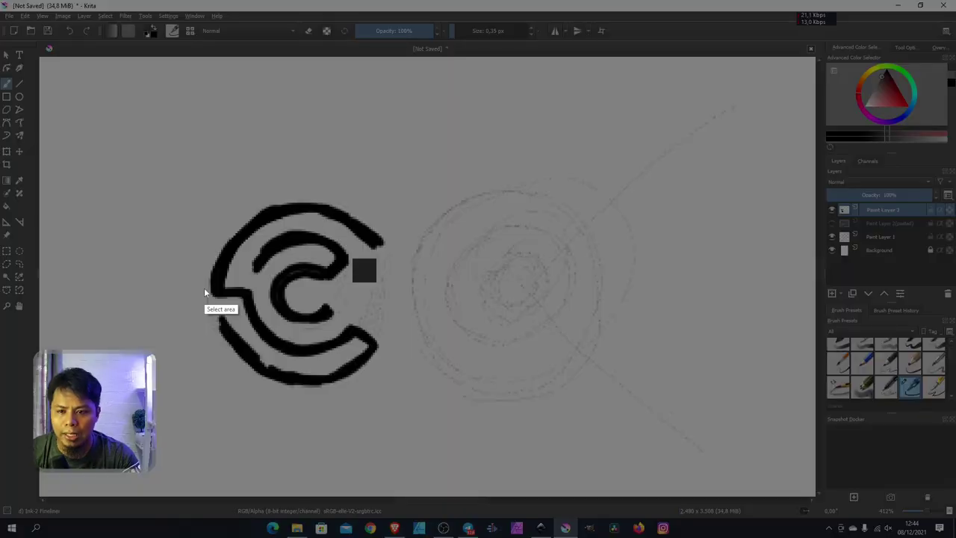
mouse_move(191, 180)
left_mouse_down()
mouse_move(369, 345)
mouse_move(418, 419)
left_mouse_up()
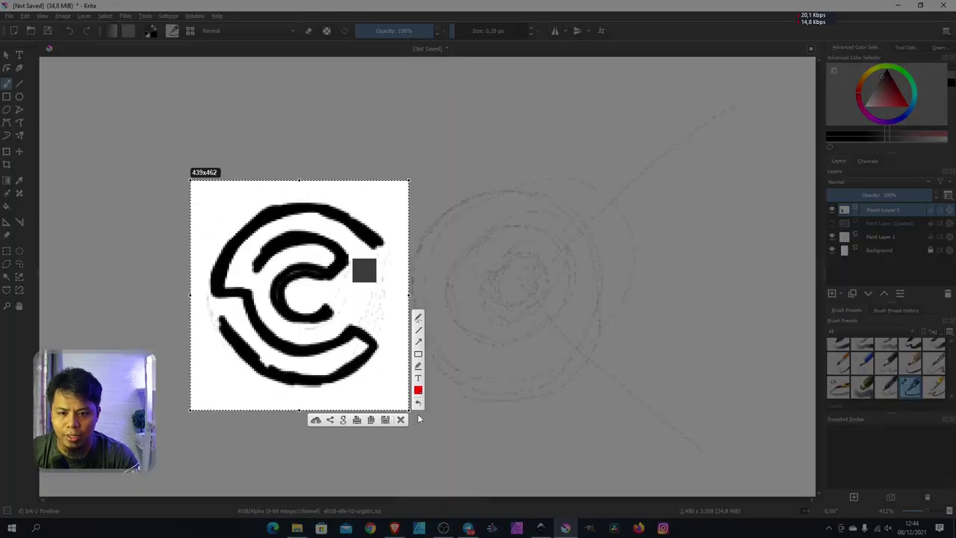
left_click(371, 420)
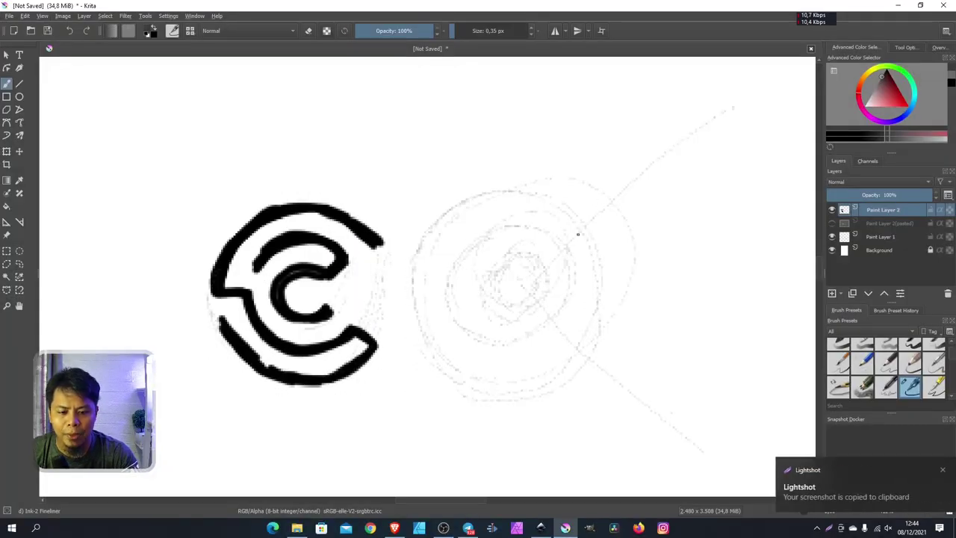
left_click(541, 529)
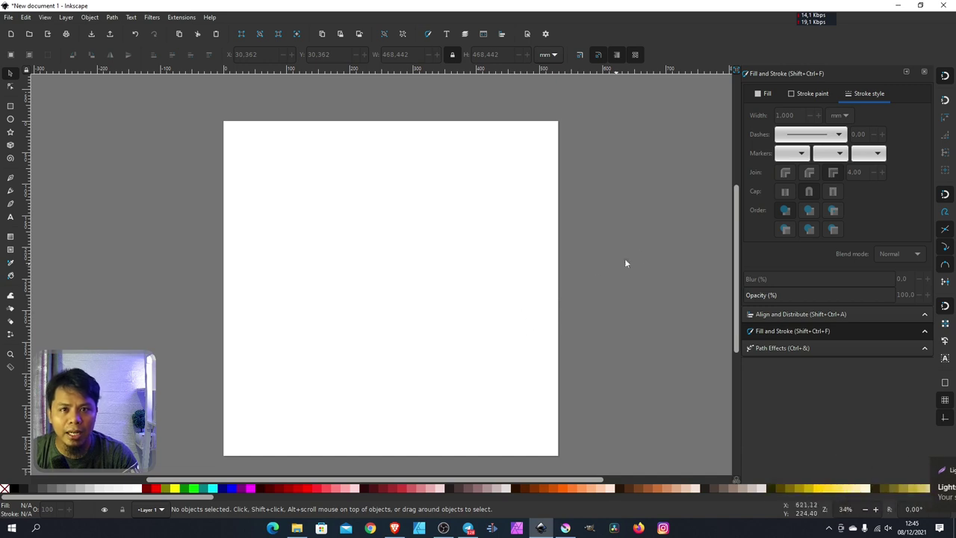
Draw a thin red vertical line from the page top to bottom
left_click(12, 179)
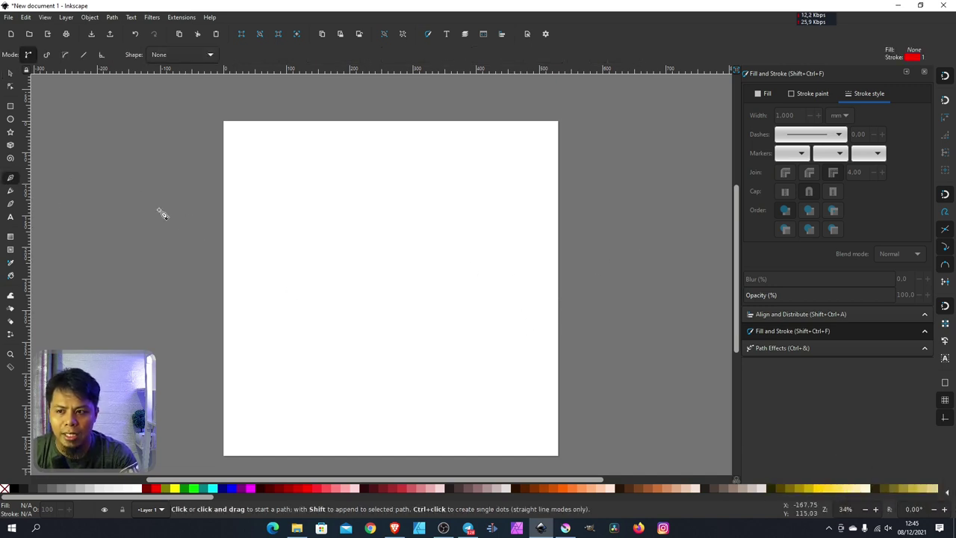
left_click(256, 151)
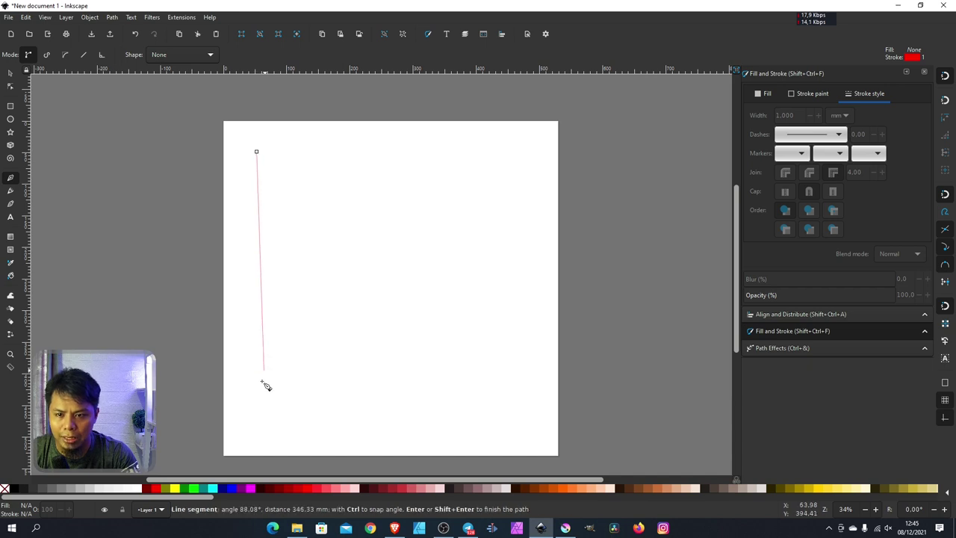
left_click(257, 429)
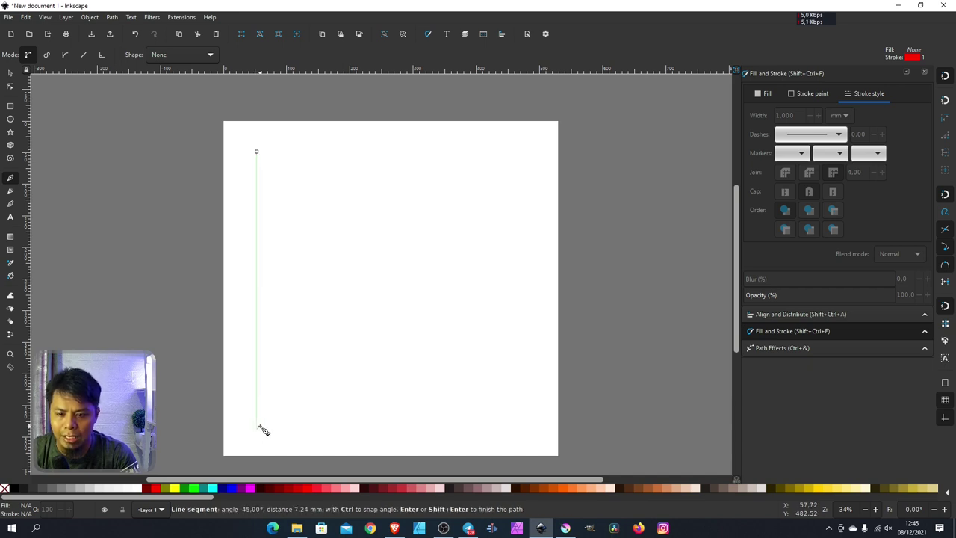
key("Return")
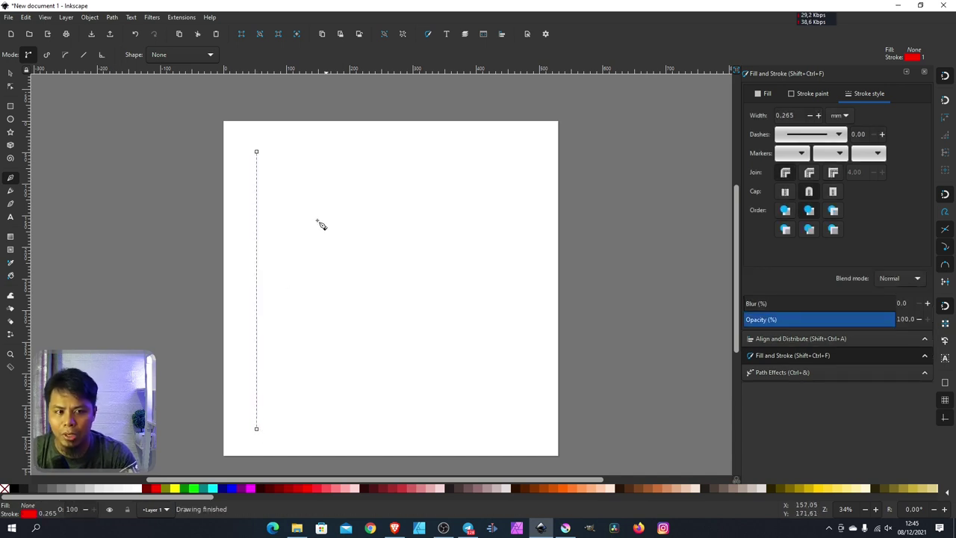
left_click(811, 95)
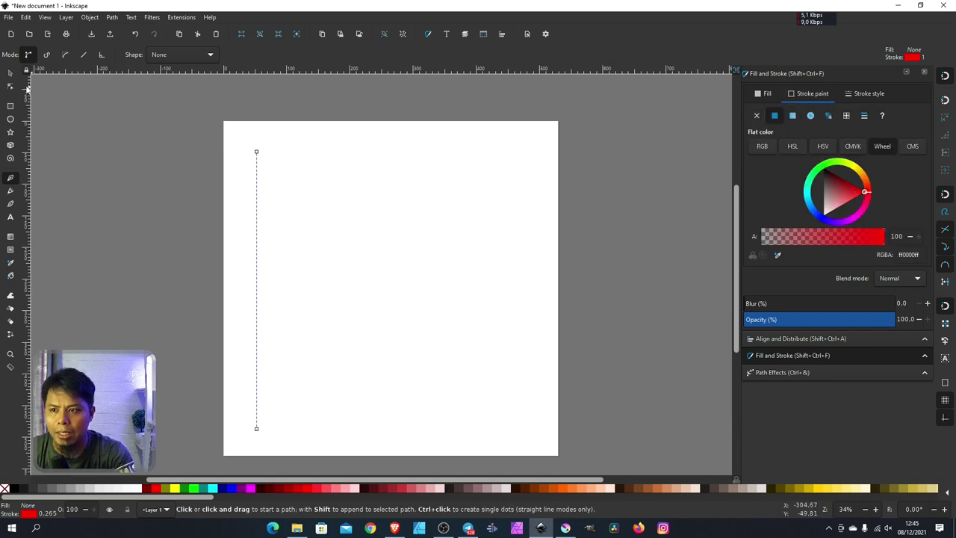
Duplicate the line repeatedly and spread copies rightward into ten parallel vertical lines
left_click(10, 72)
key("Escape")
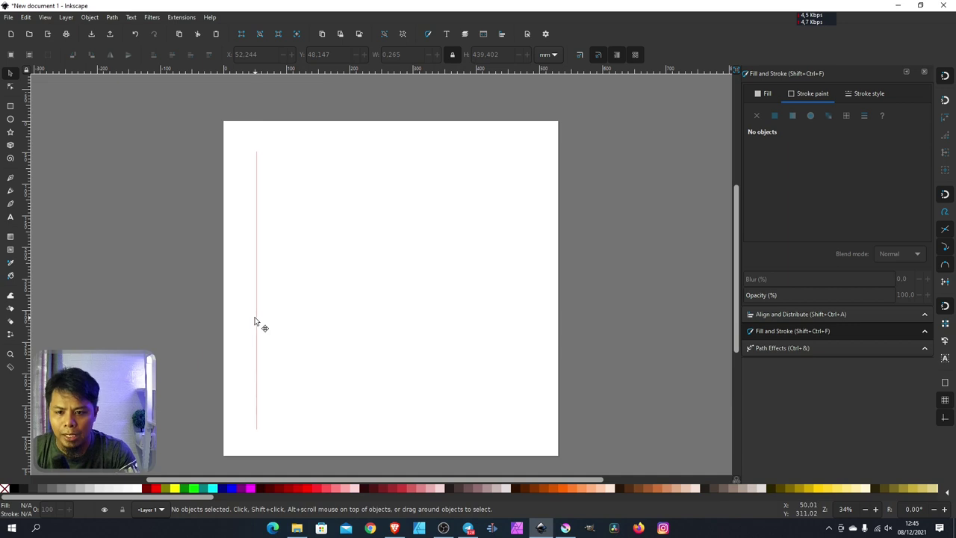
left_click(257, 318)
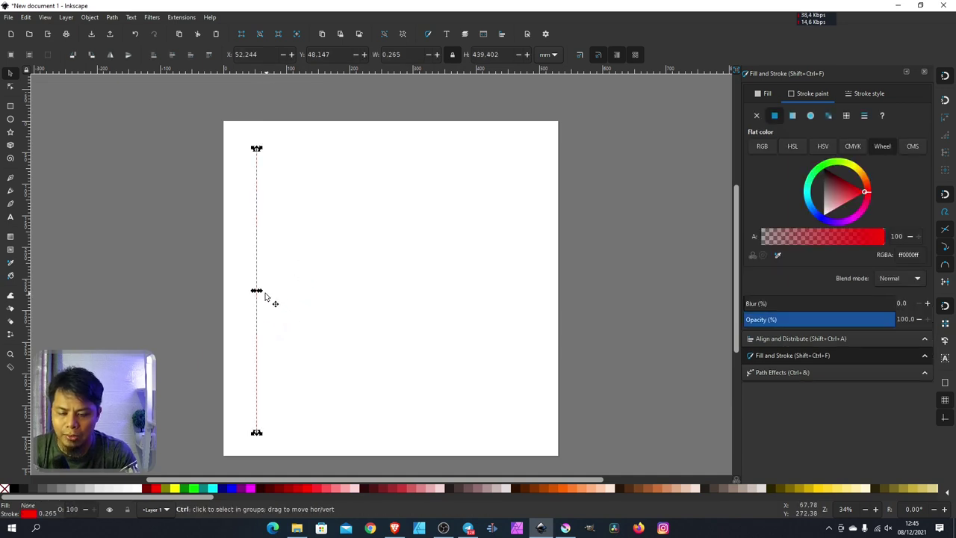
left_click_drag(258, 283, 329, 290)
key("ctrl+d")
key("ctrl+d")
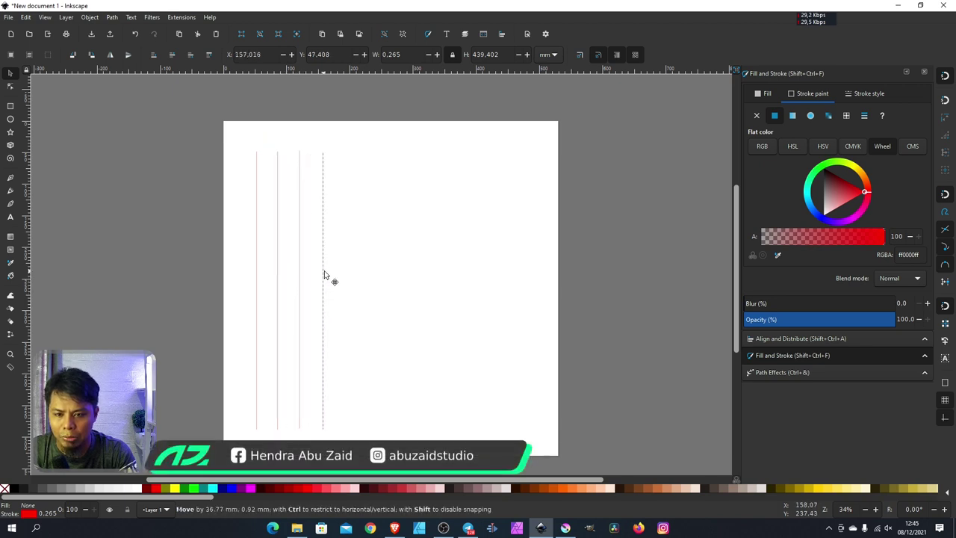
key("ctrl+d")
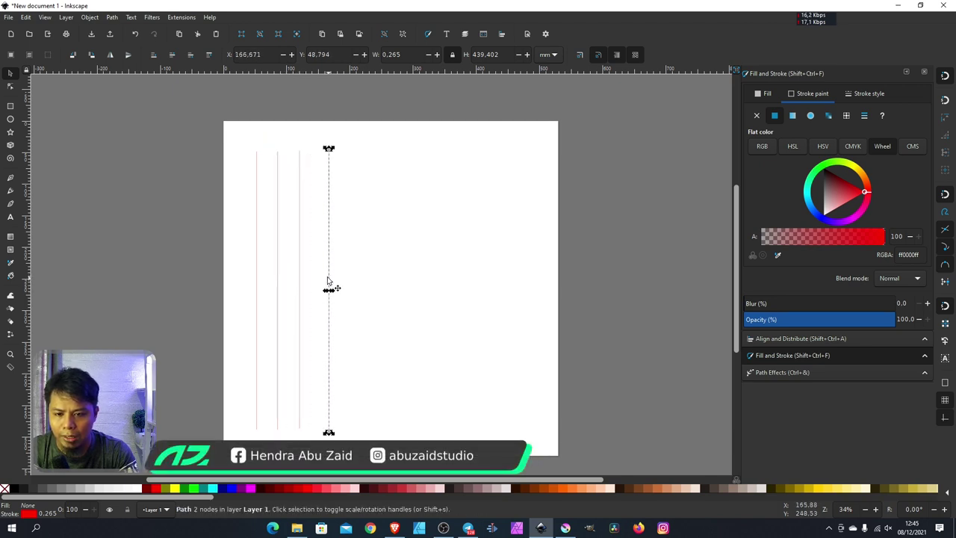
left_click_drag(329, 283, 386, 282)
key("ctrl+d")
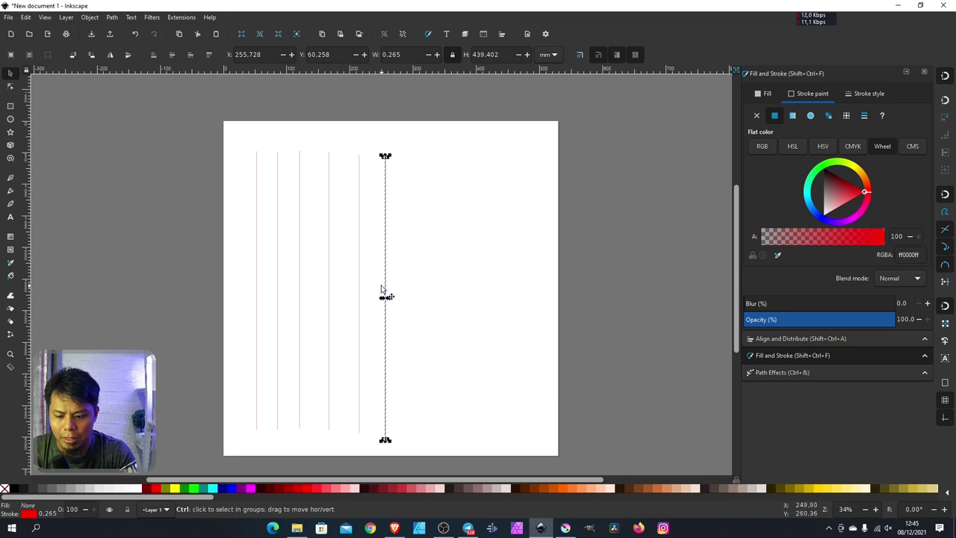
key("ctrl+d")
left_click_drag(393, 288, 499, 271)
key("ctrl+d")
key("ctrl+d")
key("ctrl+d")
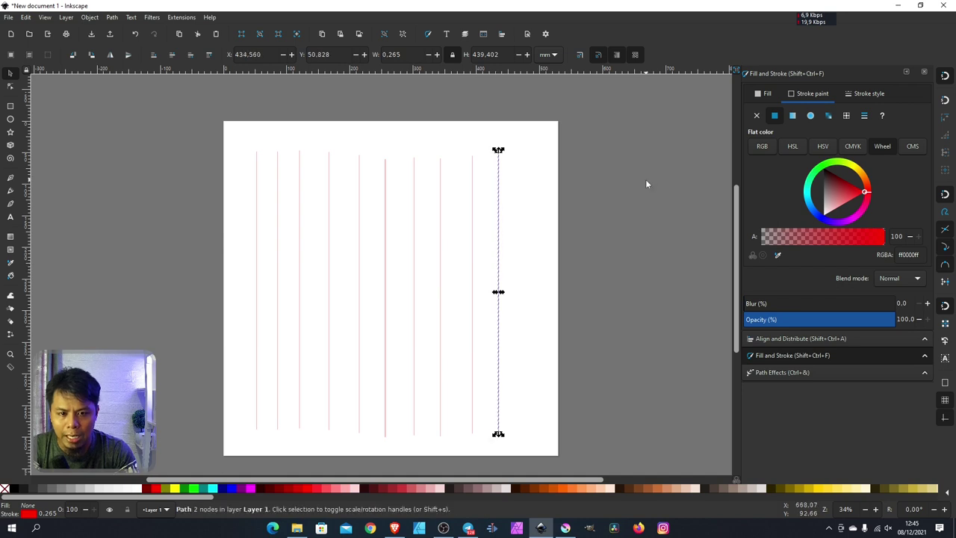
left_click(647, 183)
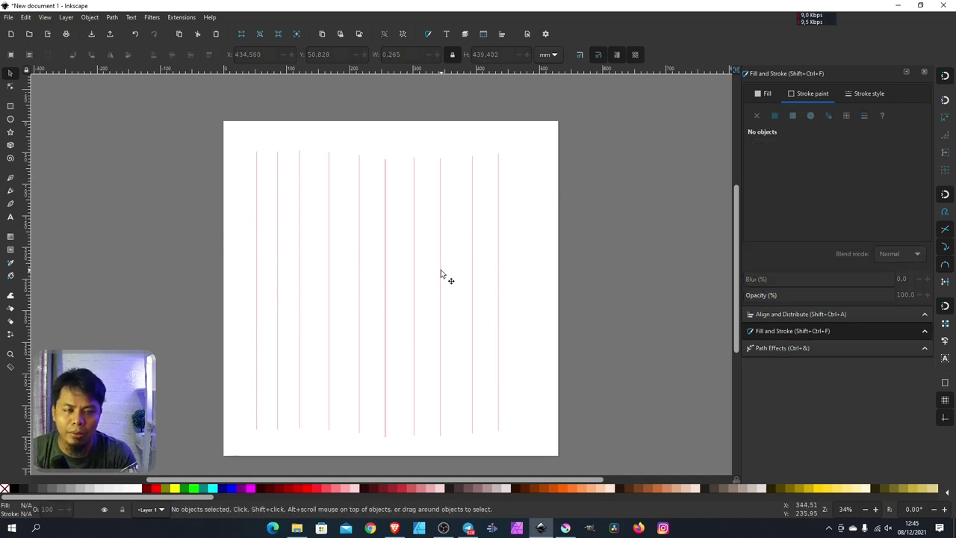
Distribute the vertical lines evenly across the width and align their tops
mouse_move(632, 98)
left_mouse_down()
mouse_move(302, 302)
mouse_move(148, 456)
left_mouse_up()
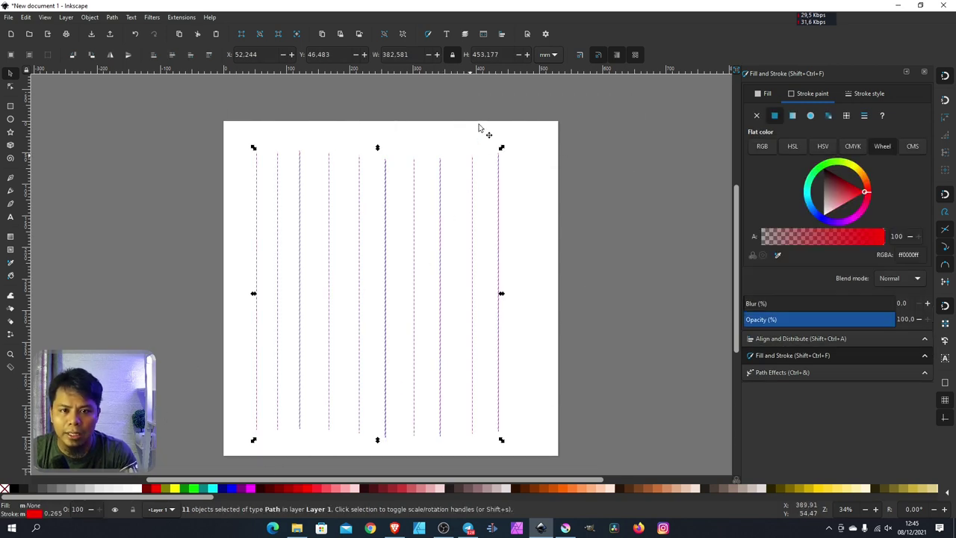
left_click(502, 34)
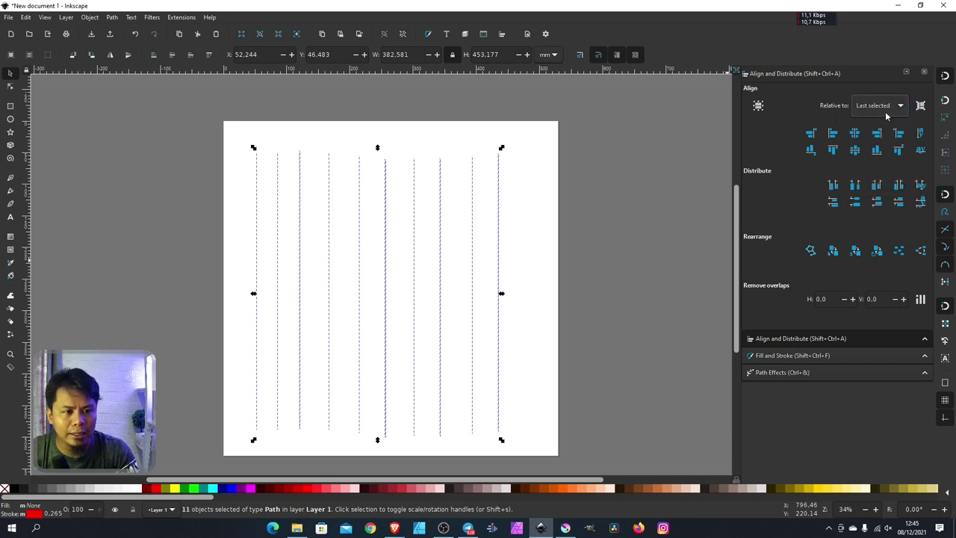
left_click(899, 186)
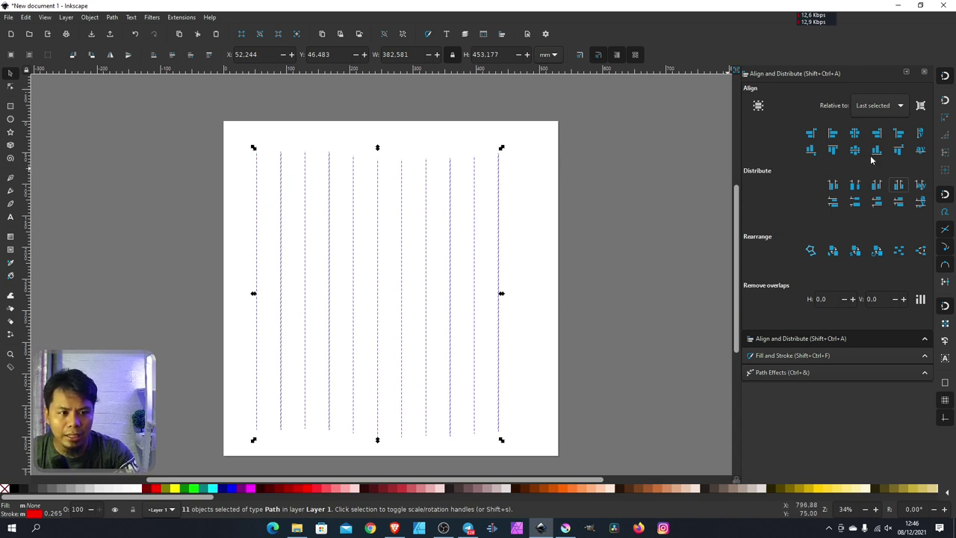
left_click(833, 150)
left_click(673, 202)
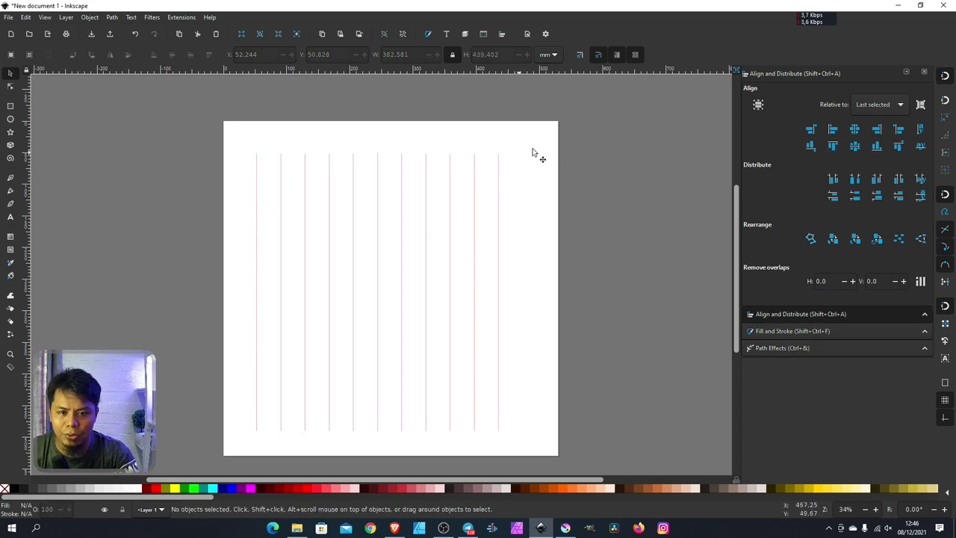
Group the lines and add a copy rotated 90° to form a square grid
mouse_move(611, 131)
left_mouse_down()
mouse_move(437, 223)
mouse_move(190, 448)
left_mouse_up()
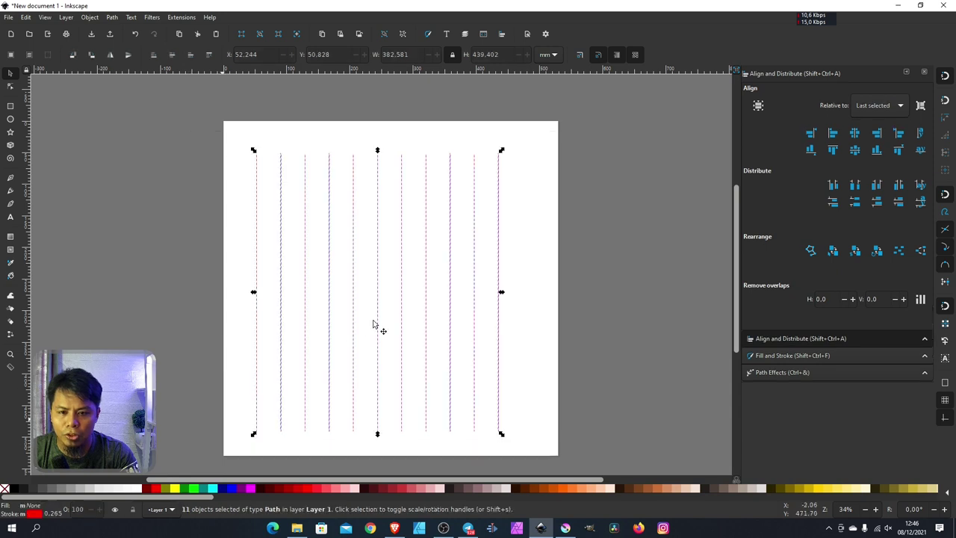
key("ctrl+g")
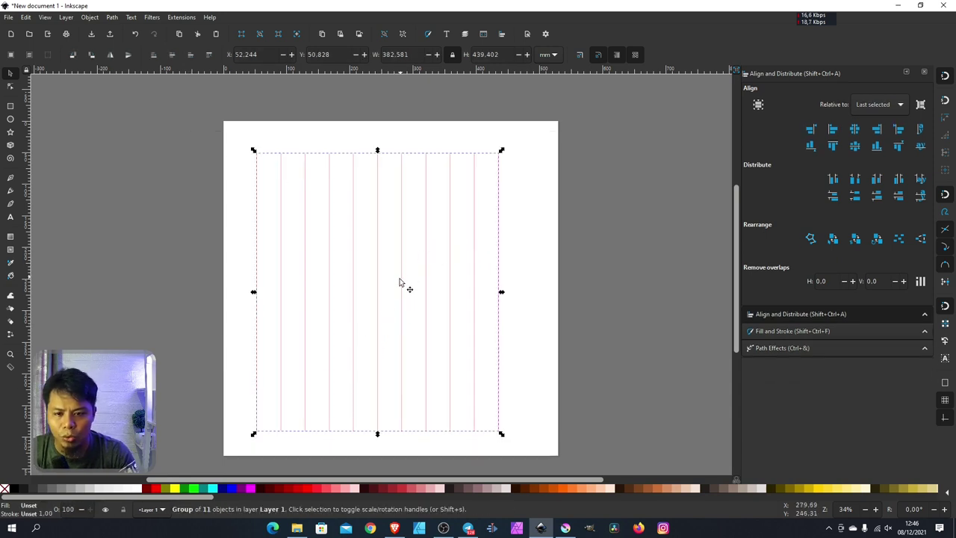
mouse_move(403, 283)
left_mouse_down()
mouse_move(409, 290)
mouse_move(417, 277)
left_mouse_up()
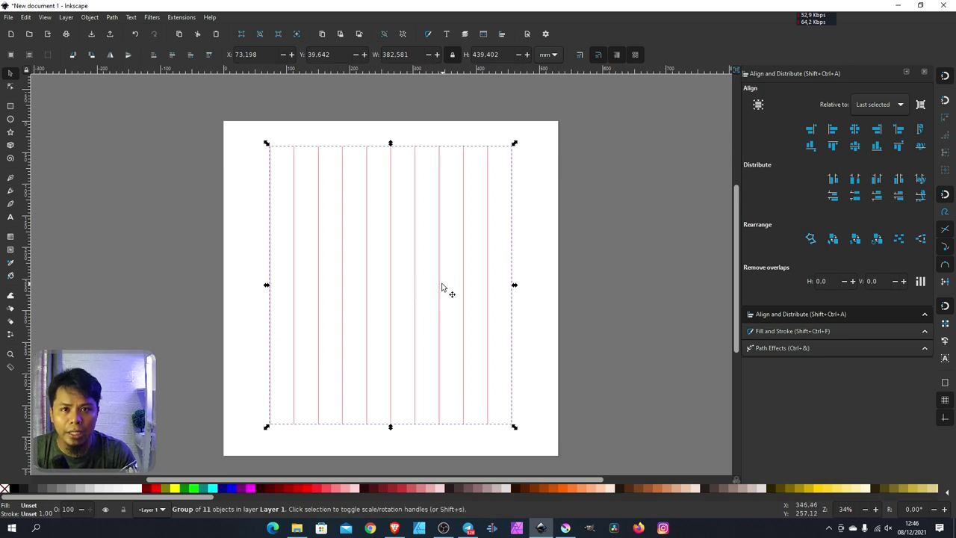
left_click(91, 55)
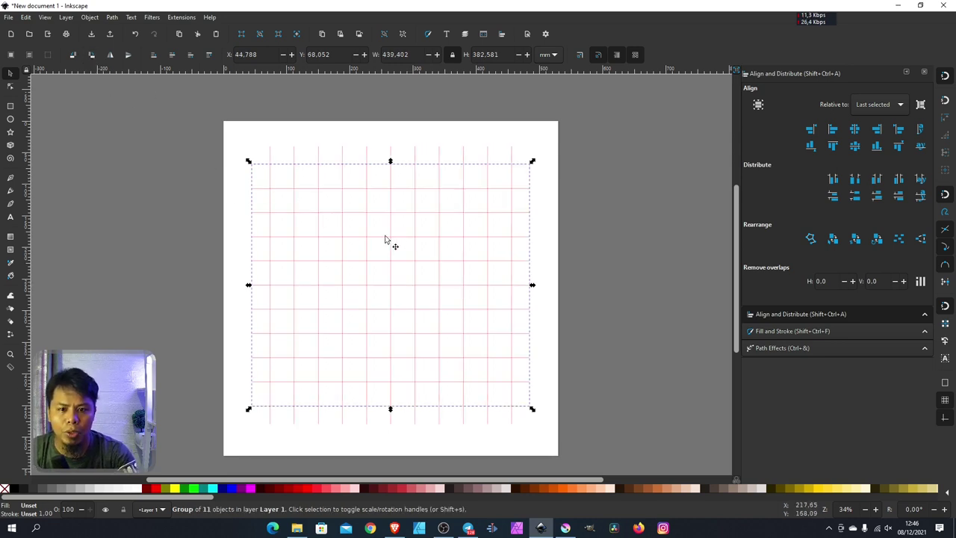
left_click(618, 238)
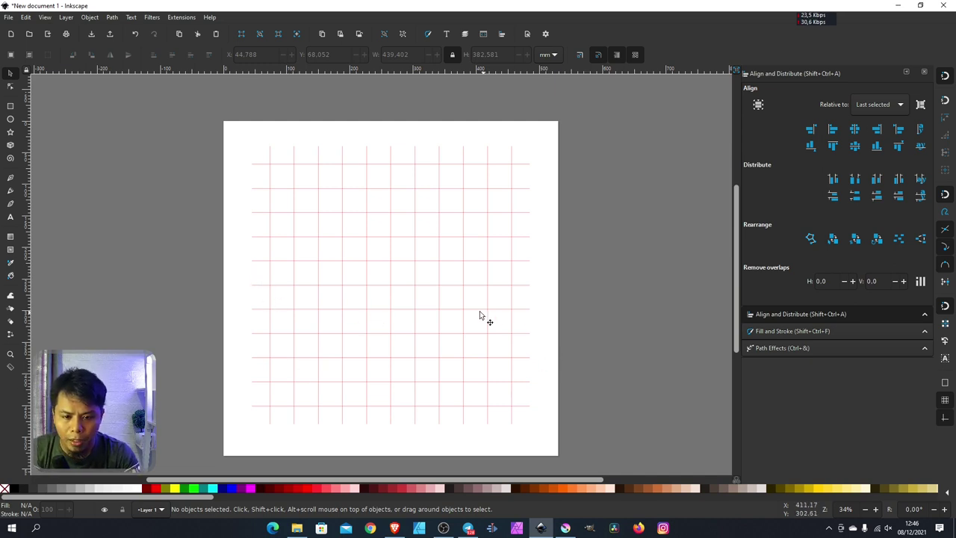
key("ctrl")
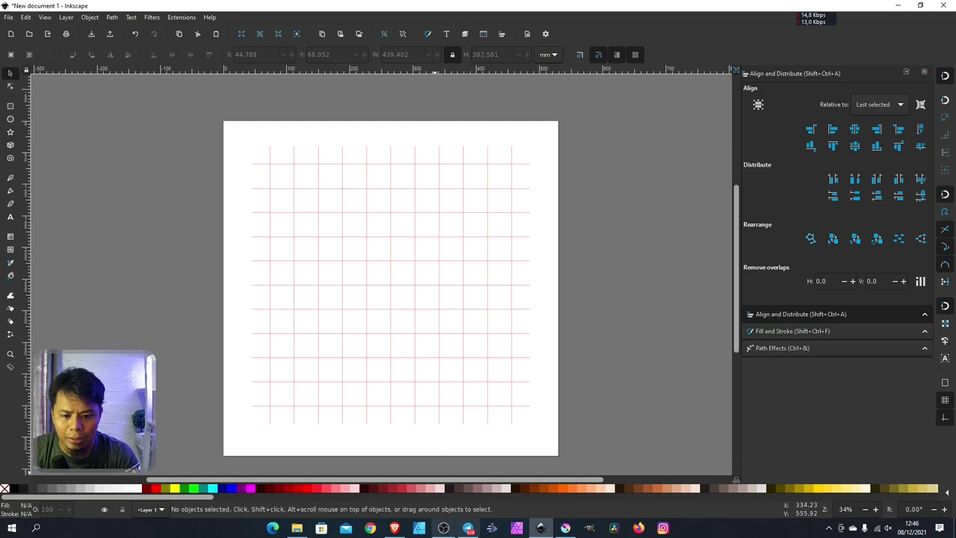
Screenshot the black C logo in Krita and paste it left of the Inkscape page
left_click(566, 528)
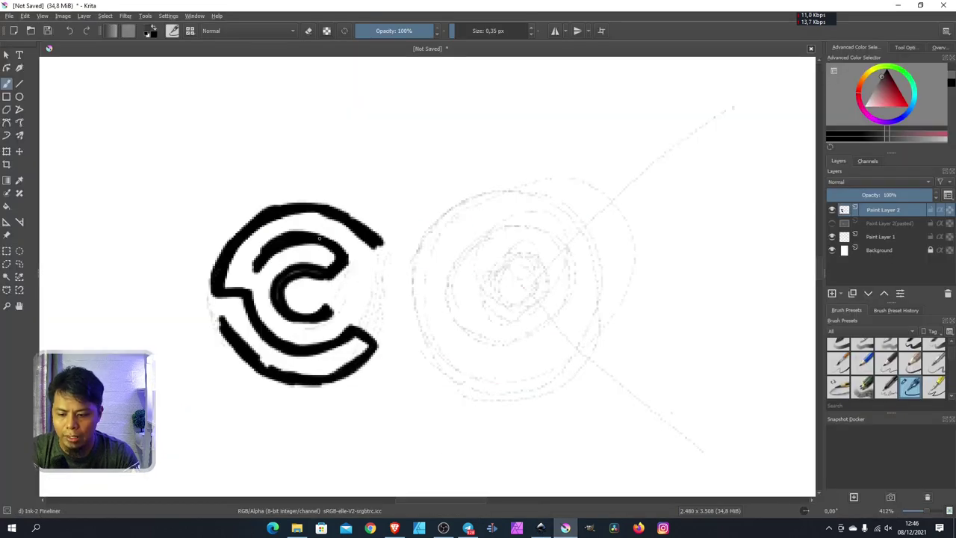
key("Print")
left_click_drag(171, 155, 442, 423)
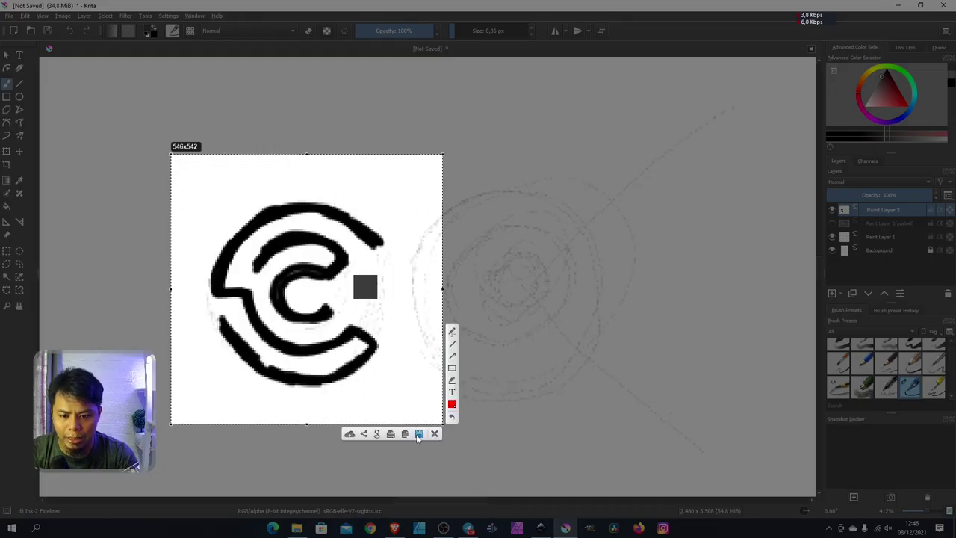
left_click(419, 433)
left_click(541, 528)
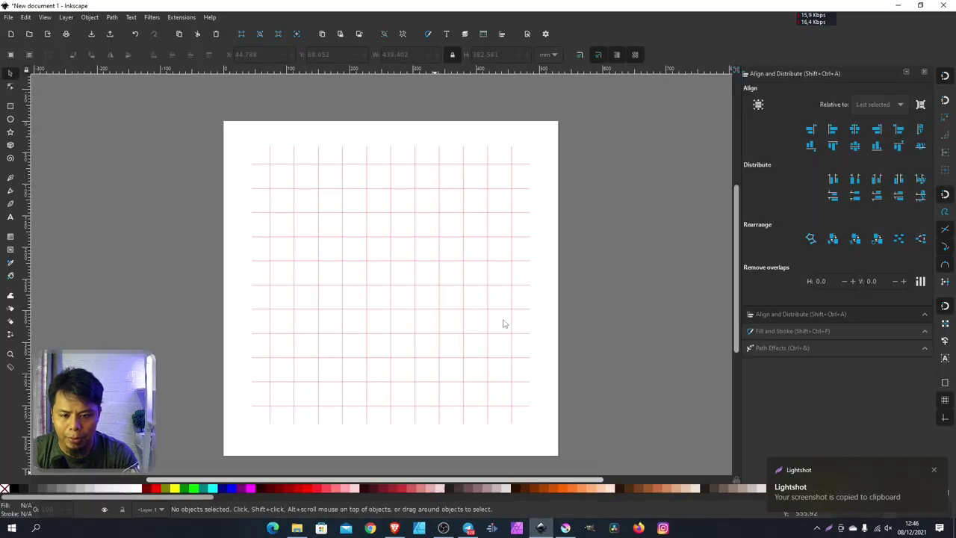
key("ctrl+v")
left_click_drag(503, 329, 122, 296)
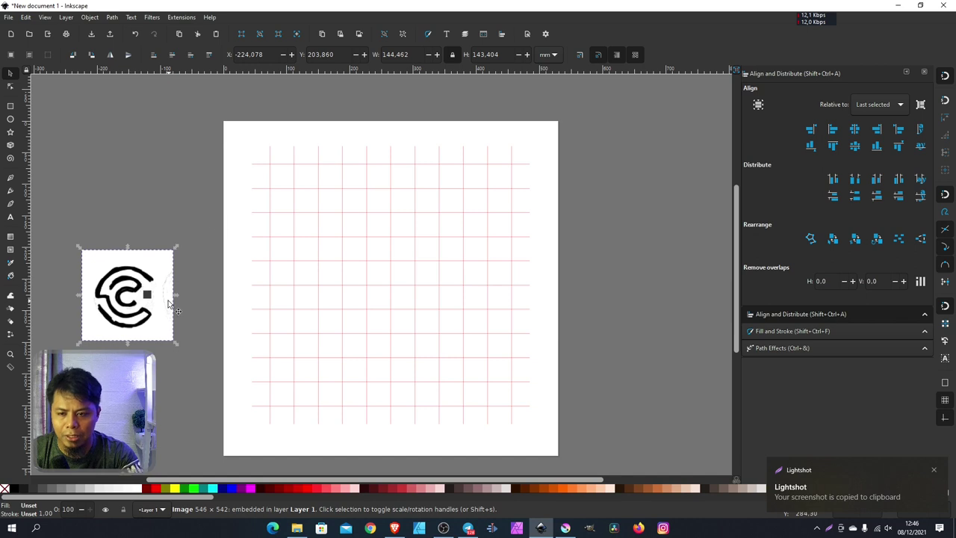
left_click(178, 196)
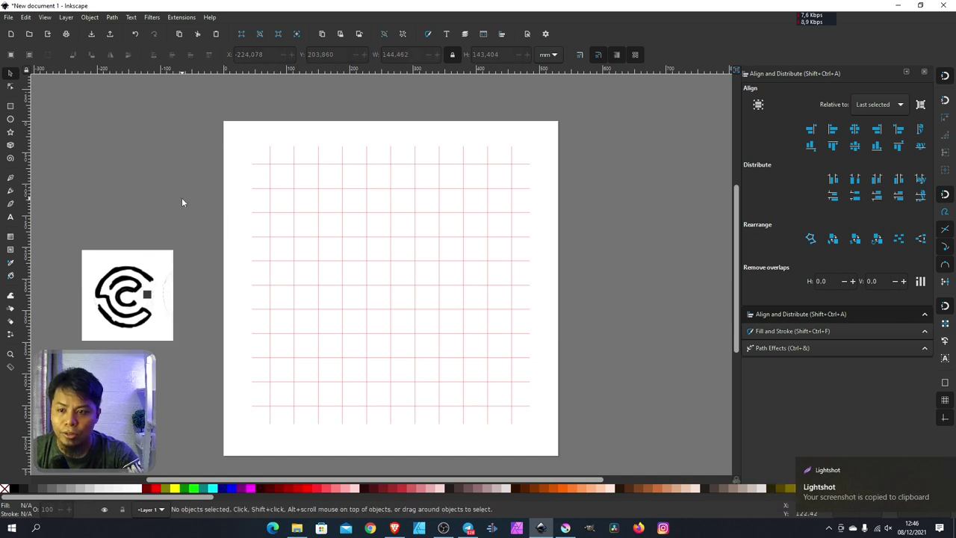
left_click(11, 121)
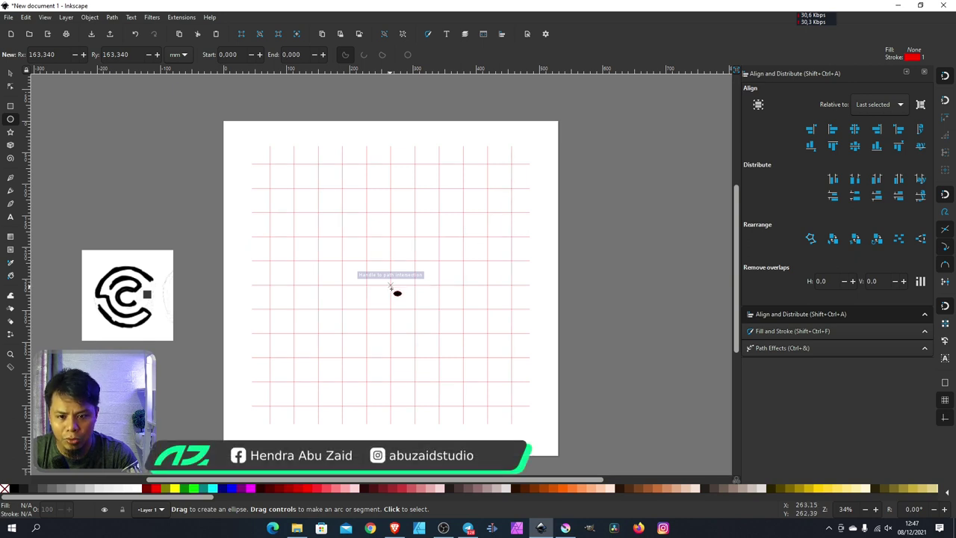
Draw a perfect red-outlined circle at the page centre, radius 38.232 mm, snapped to the grid
left_click_drag(394, 290, 417, 313)
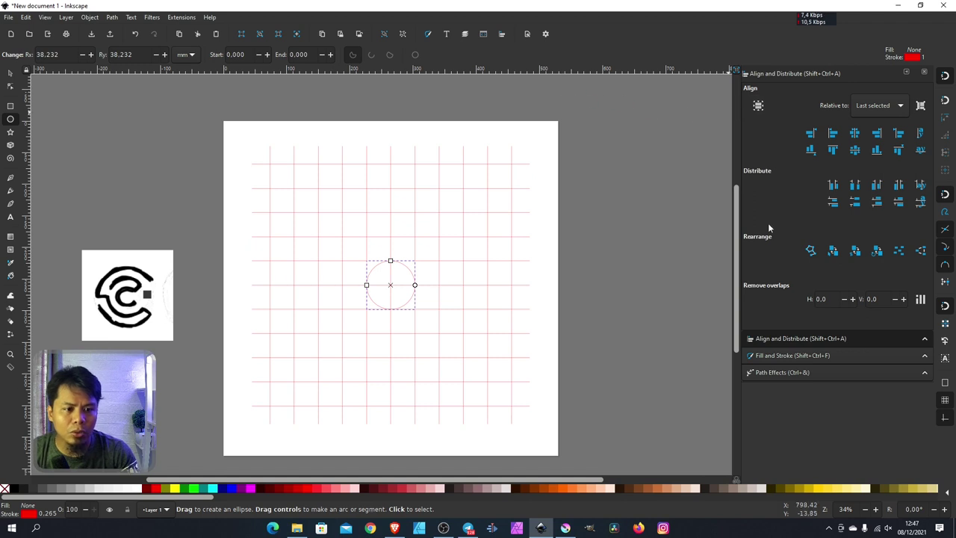
Bring up the circle's stroke style settings and try a thicker width in millimetres
left_click(785, 356)
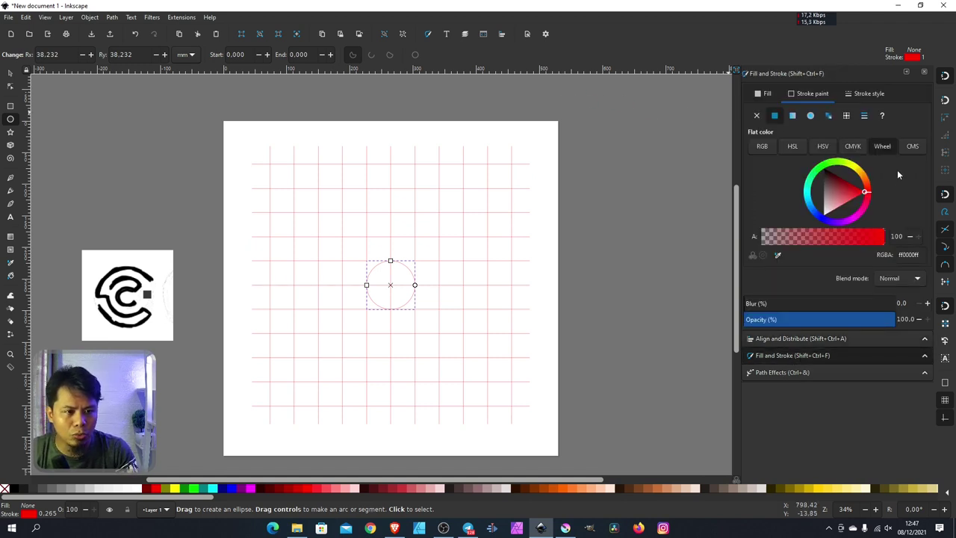
left_click(867, 94)
left_click(839, 116)
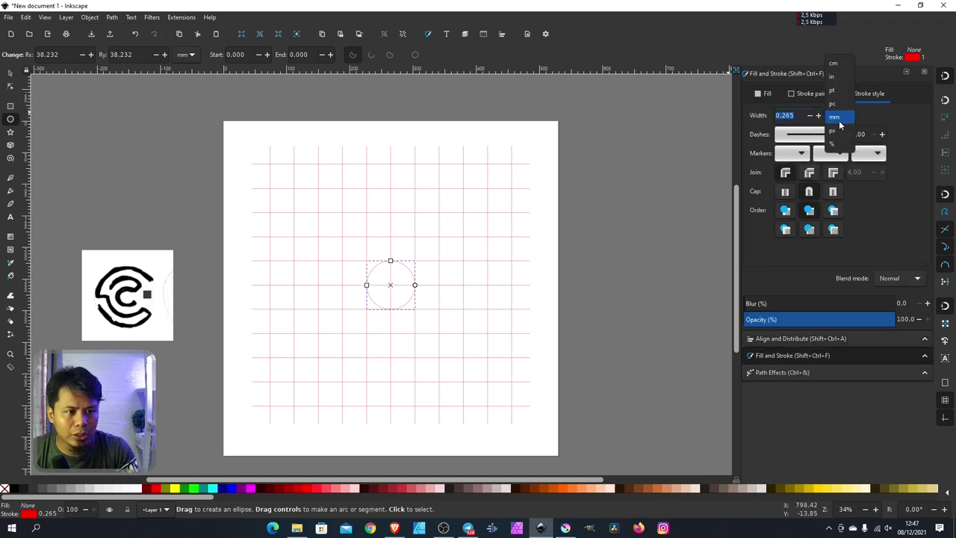
left_click(834, 117)
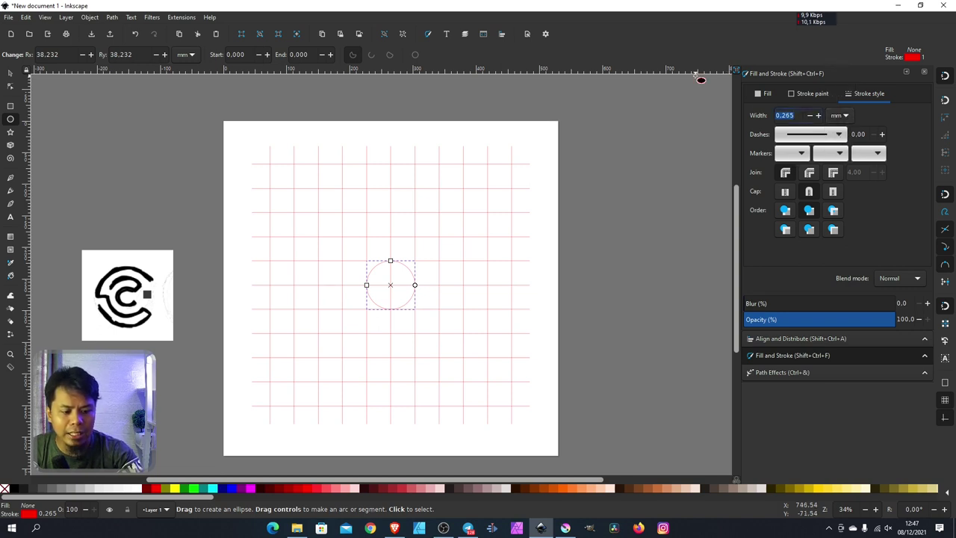
type("60")
key("Return")
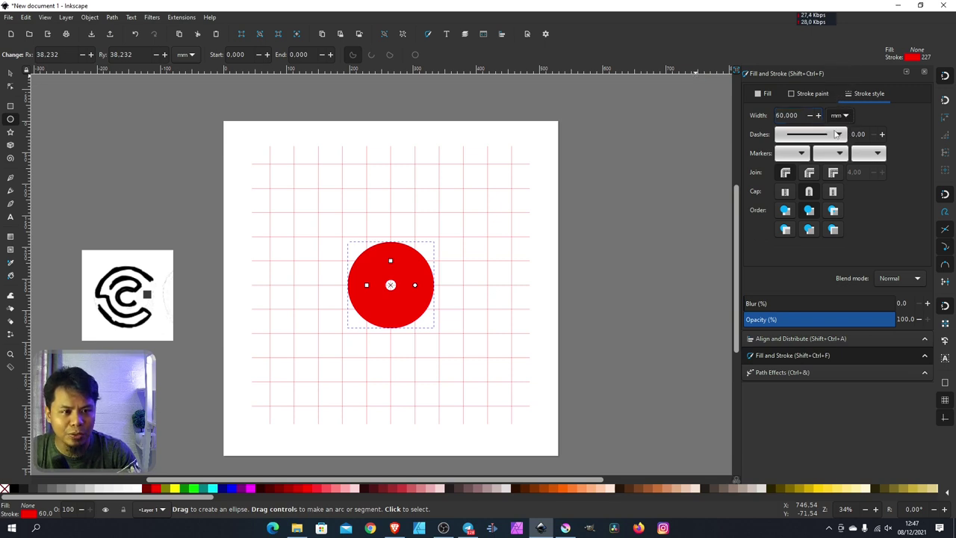
left_click(839, 133)
Switch the stroke width unit to px and set the width to 50
left_click(853, 119)
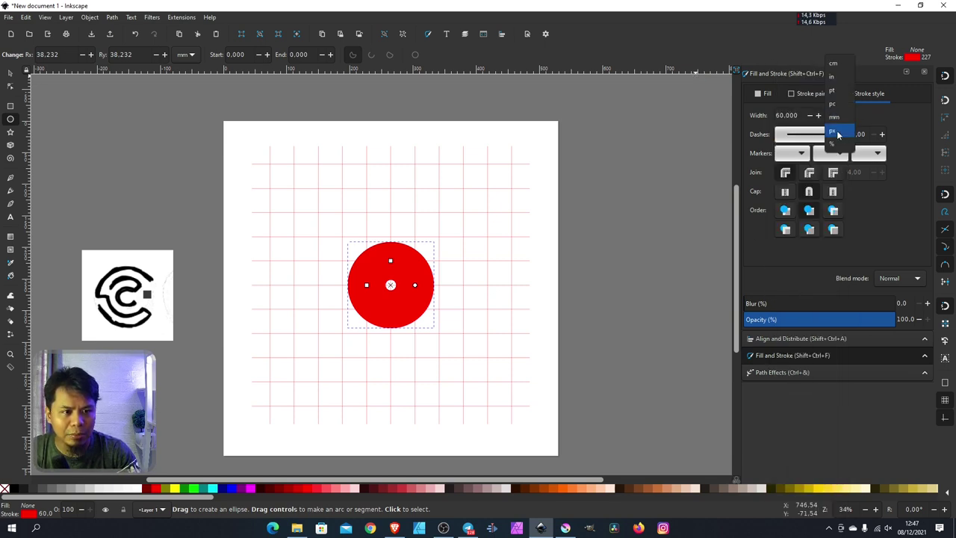
left_click(834, 131)
double_click(802, 116)
type("6")
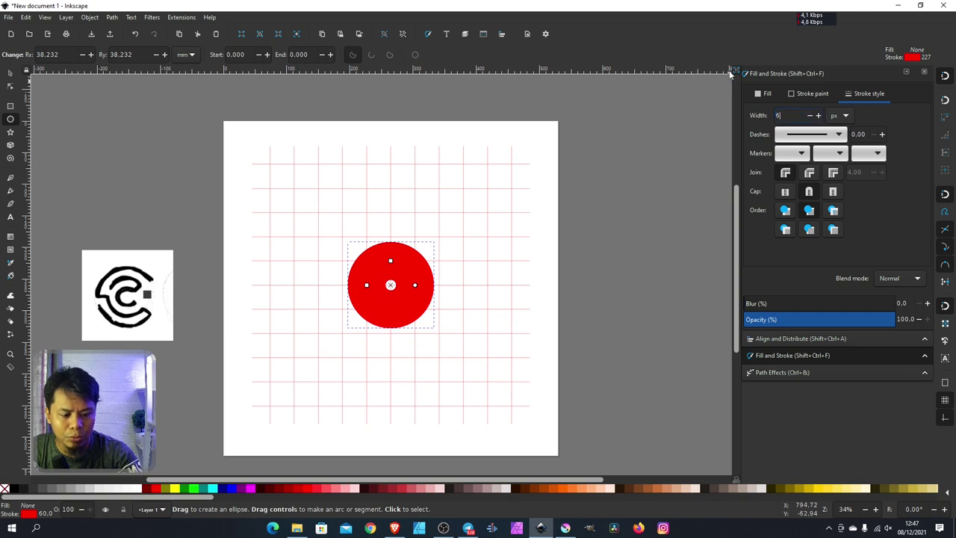
type("0.000")
key("Return")
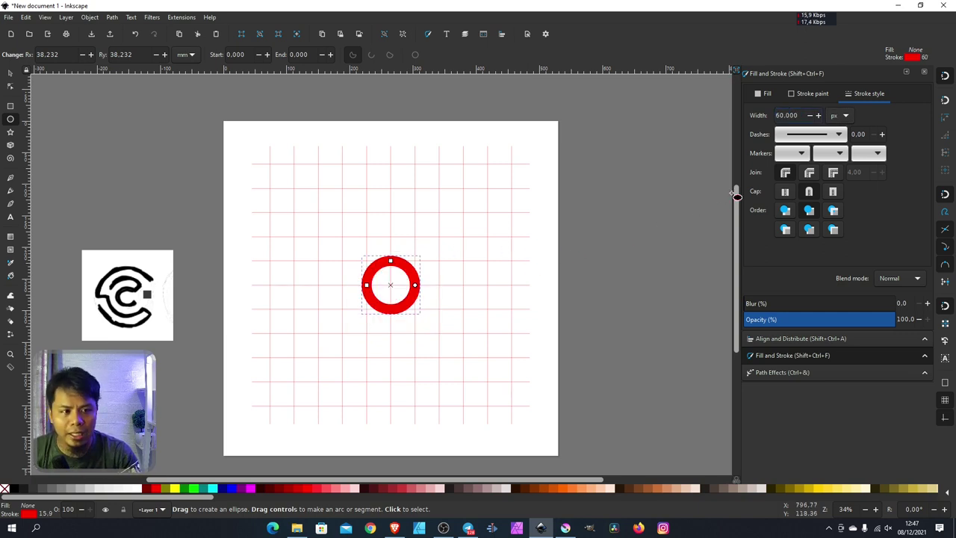
double_click(777, 116)
type("5")
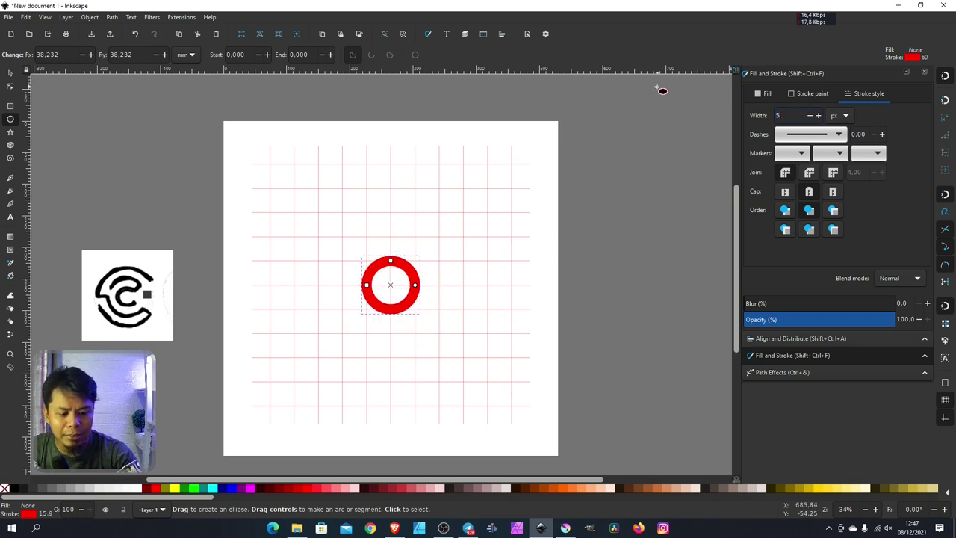
type("0.000")
key("Return")
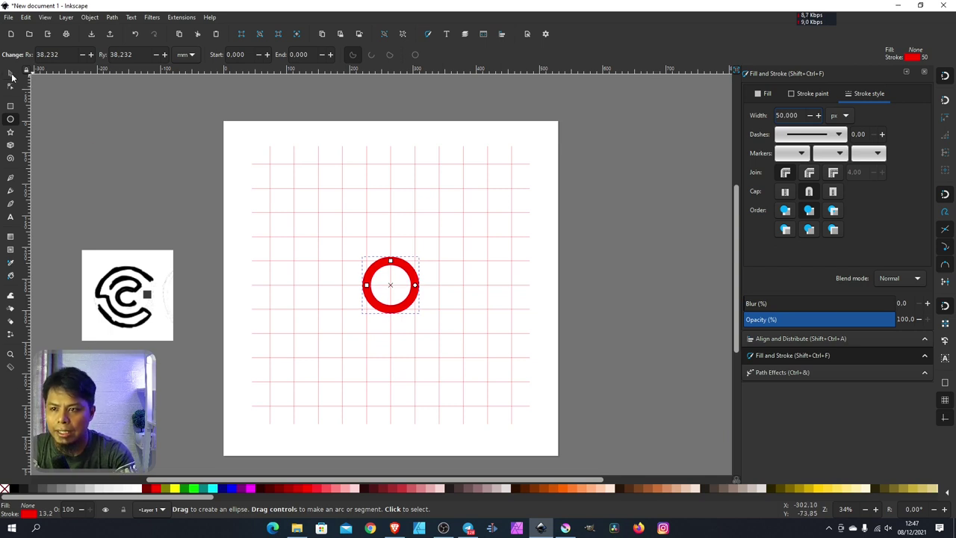
left_click(10, 73)
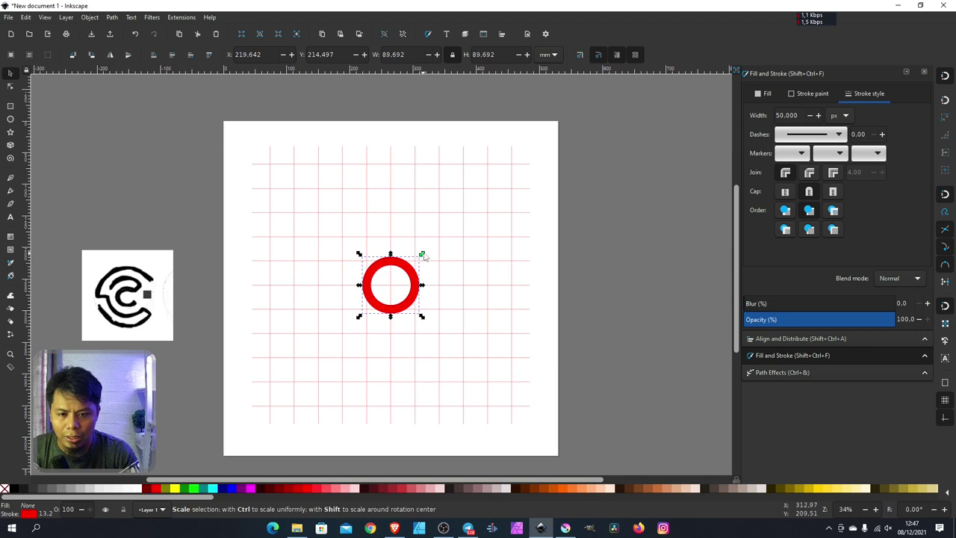
With stroke scaling off, duplicate and enlarge the ring twice into three concentric 50 px rings
left_click_drag(423, 256, 441, 238)
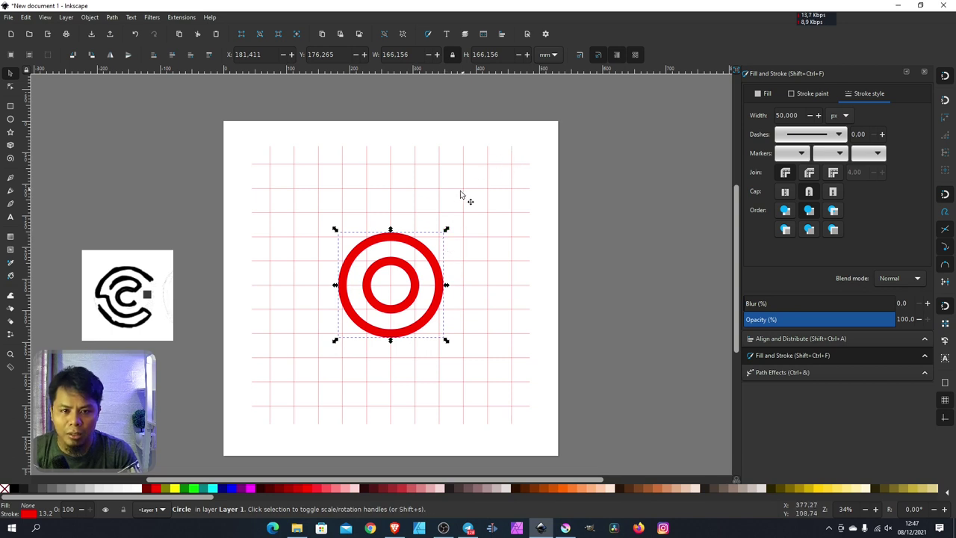
key("ctrl+z")
key("ctrl+d")
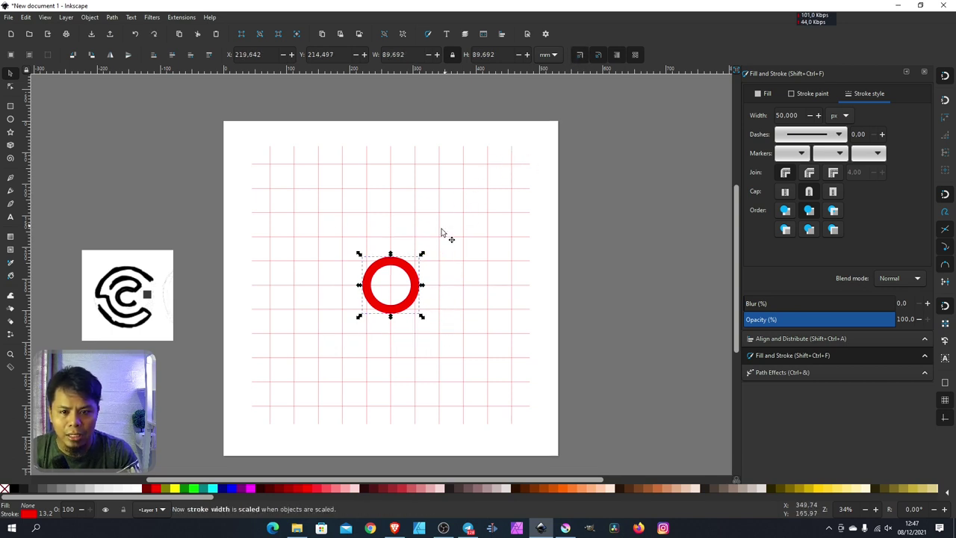
left_click_drag(422, 254, 447, 230)
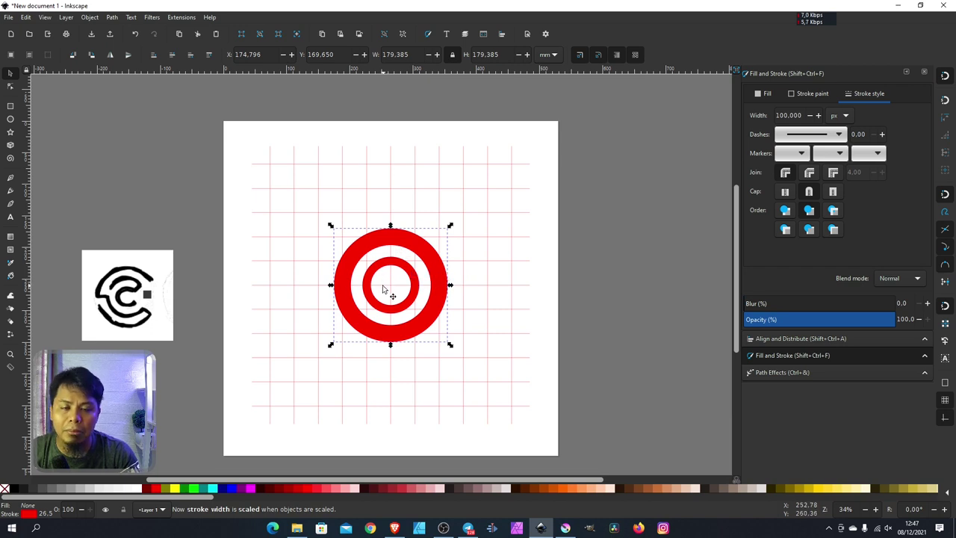
key("ctrl+z")
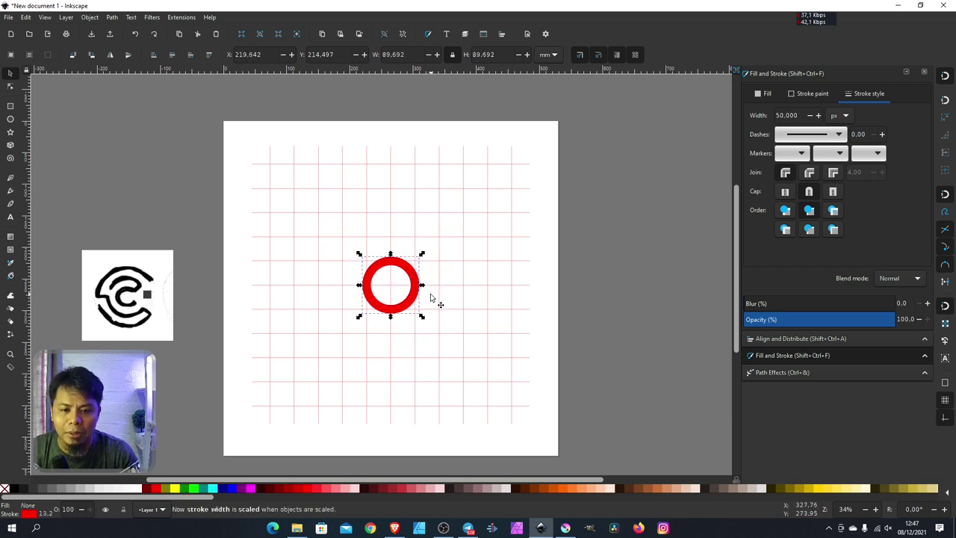
left_click(579, 55)
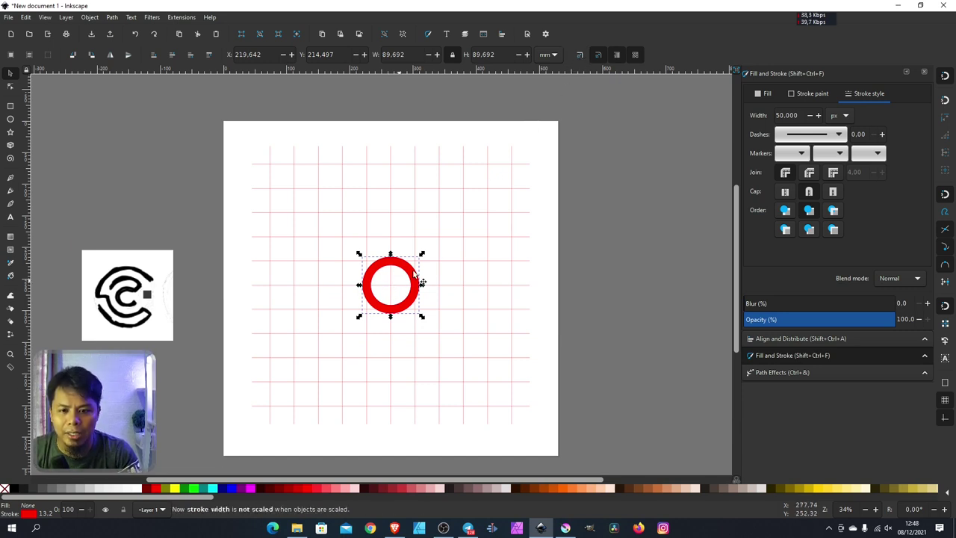
left_click_drag(422, 253, 444, 231)
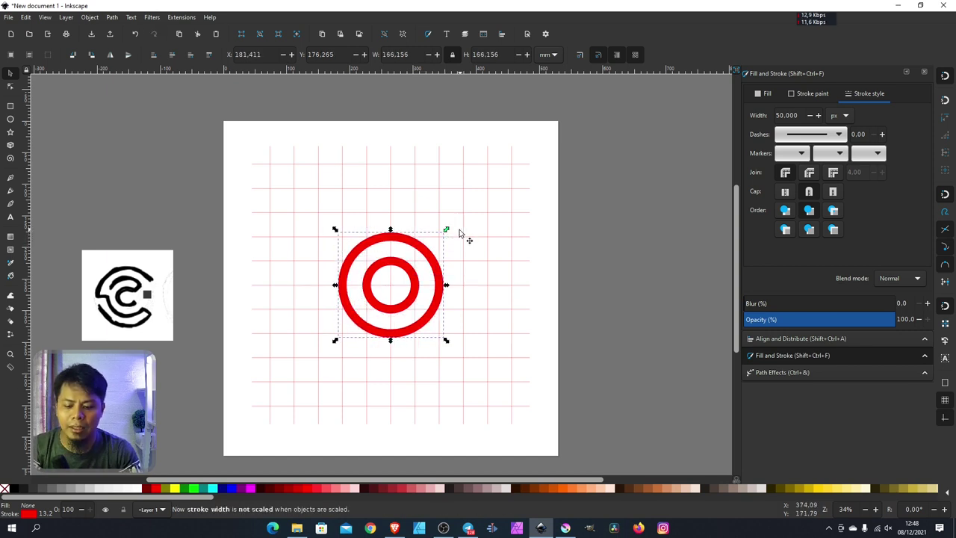
key("ctrl+d")
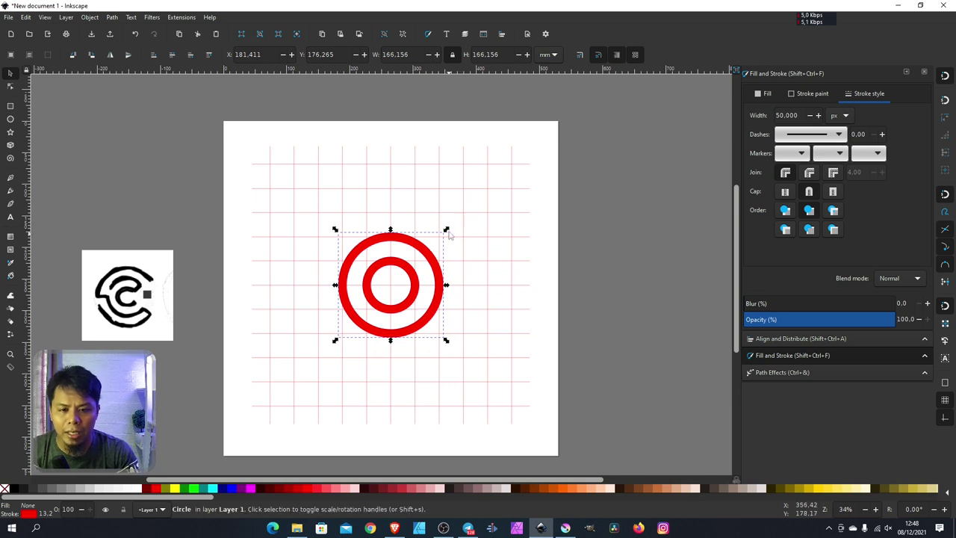
left_click_drag(446, 230, 469, 215)
key("Escape")
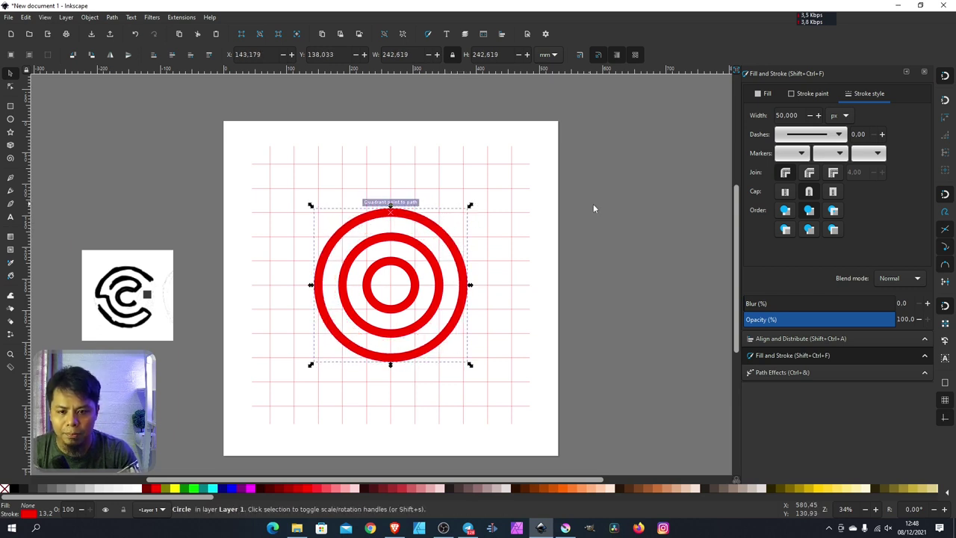
left_click(611, 201)
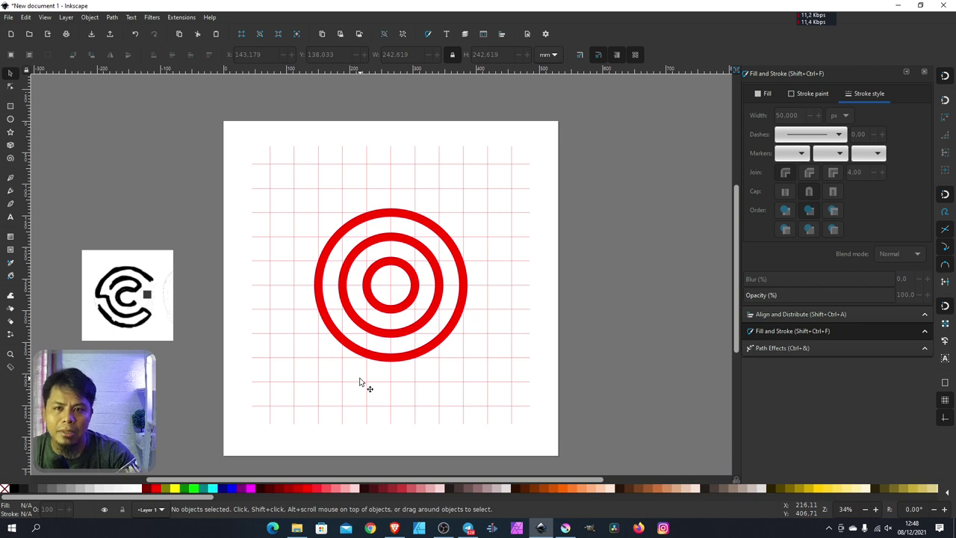
Show the Path Effects panel and combine the three rings into one path with Path > Combine
left_click(111, 17)
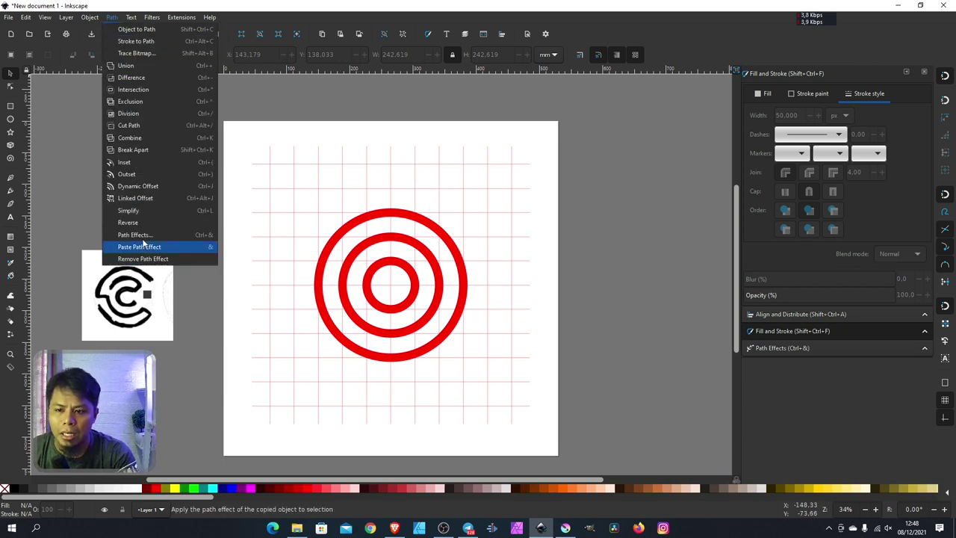
left_click(142, 235)
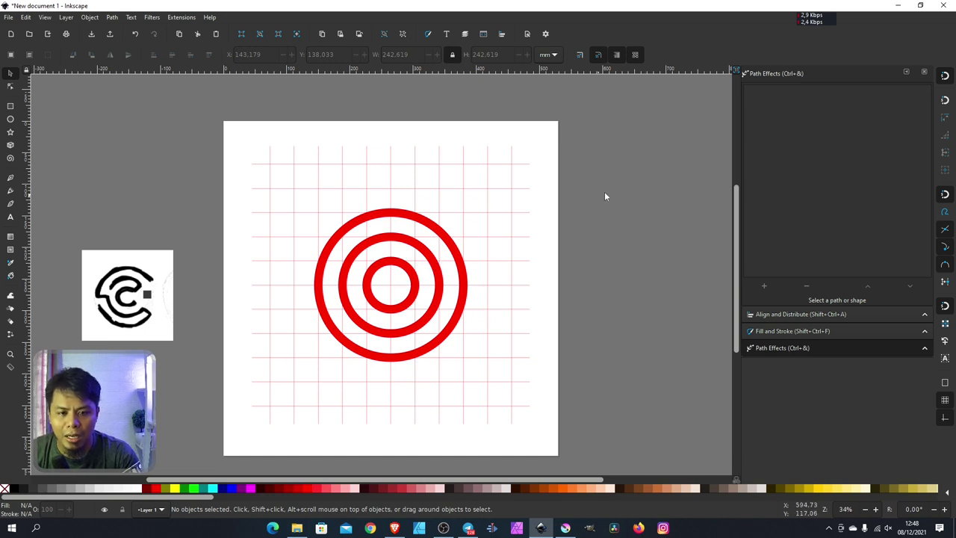
mouse_move(632, 183)
left_mouse_down()
mouse_move(351, 292)
mouse_move(293, 385)
left_mouse_up()
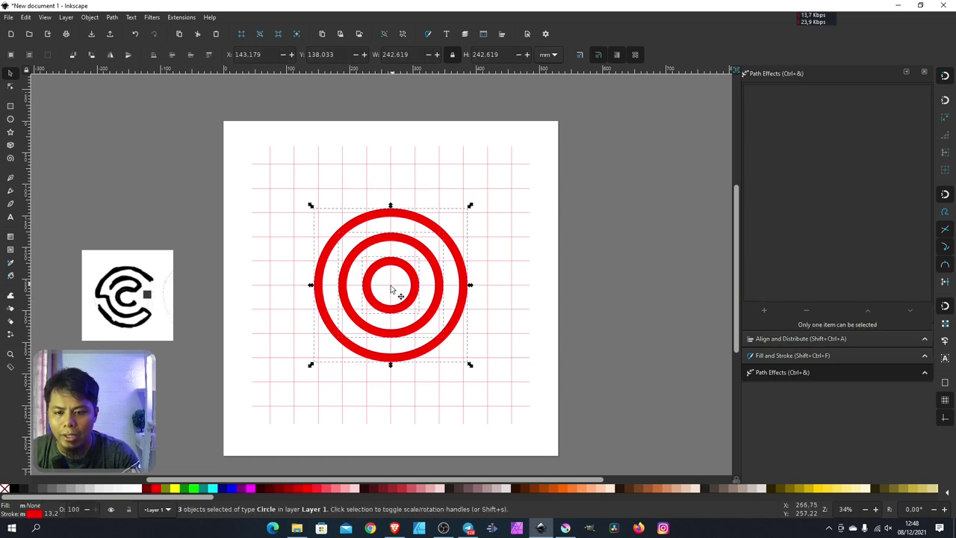
left_click(112, 17)
left_click(152, 138)
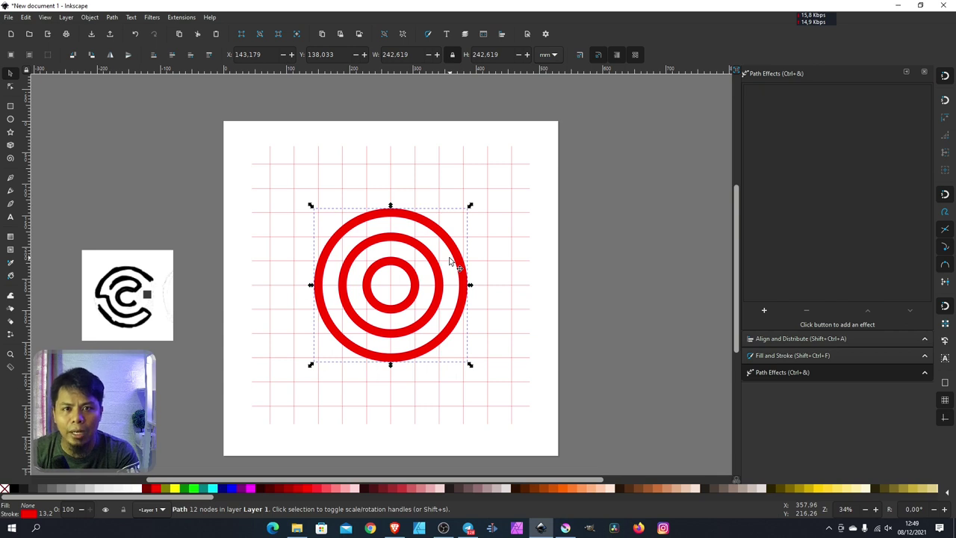
left_click(689, 292)
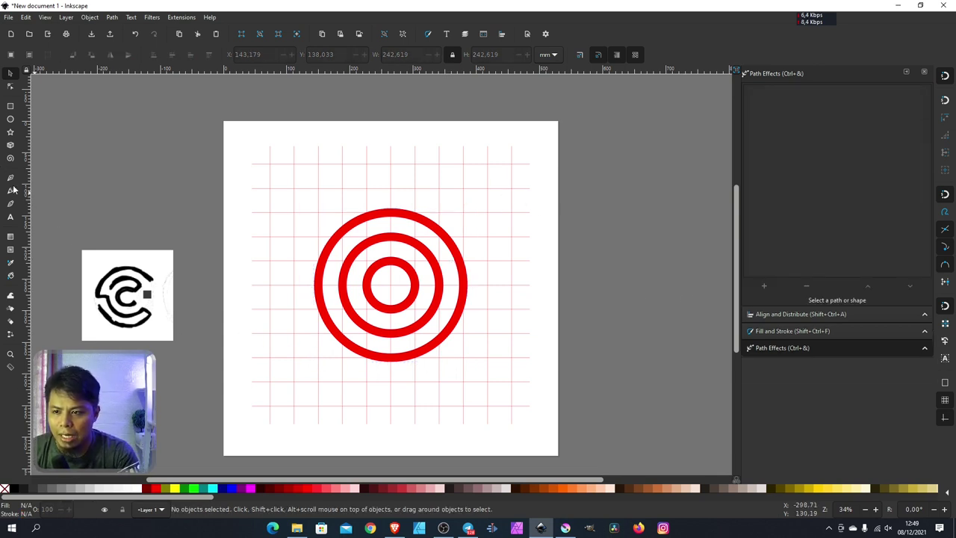
Scale the C logo reference image to about 350 mm wide and place it left of the page
left_click(142, 295)
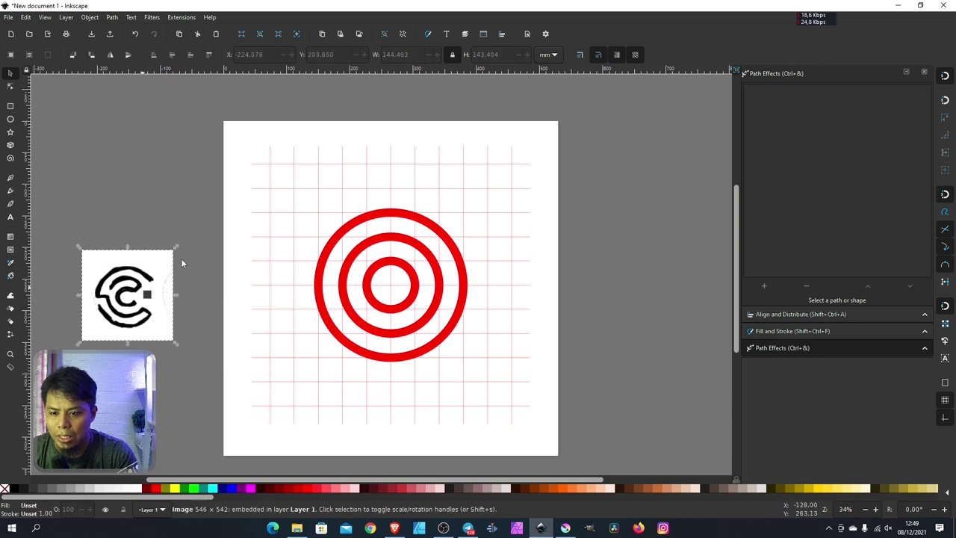
left_click_drag(176, 246, 303, 120)
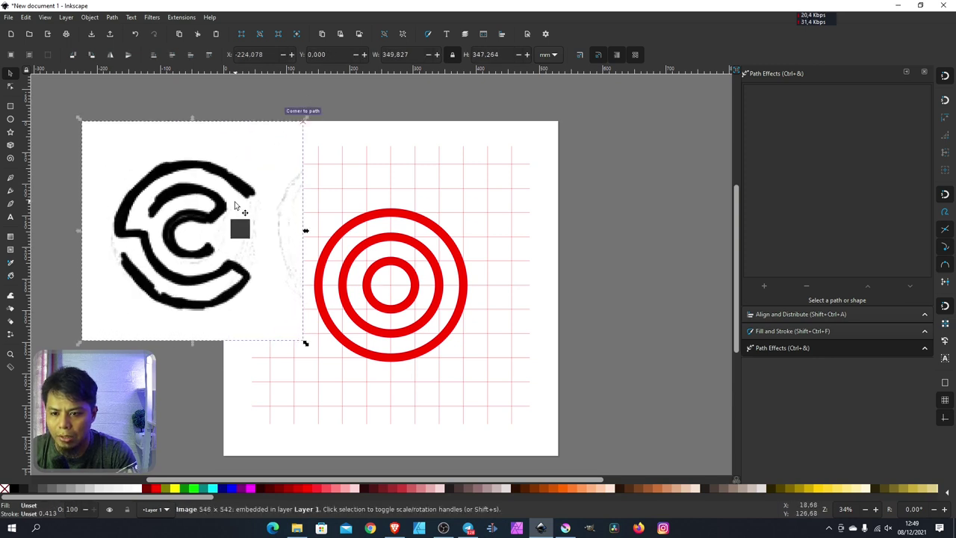
left_click_drag(234, 205, 145, 271)
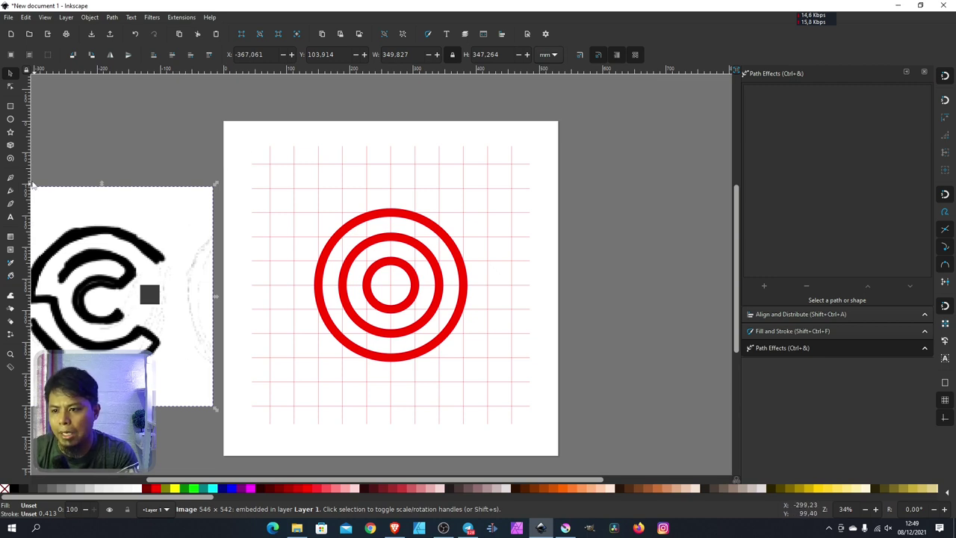
left_click(11, 177)
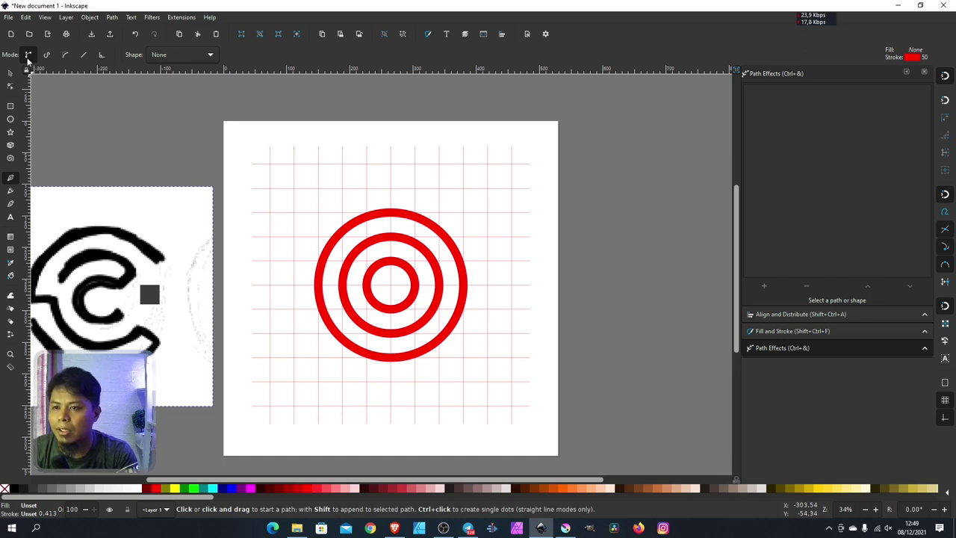
With Shape set to None, draw diagonals from the ring centre to the upper and lower right
left_click(211, 55)
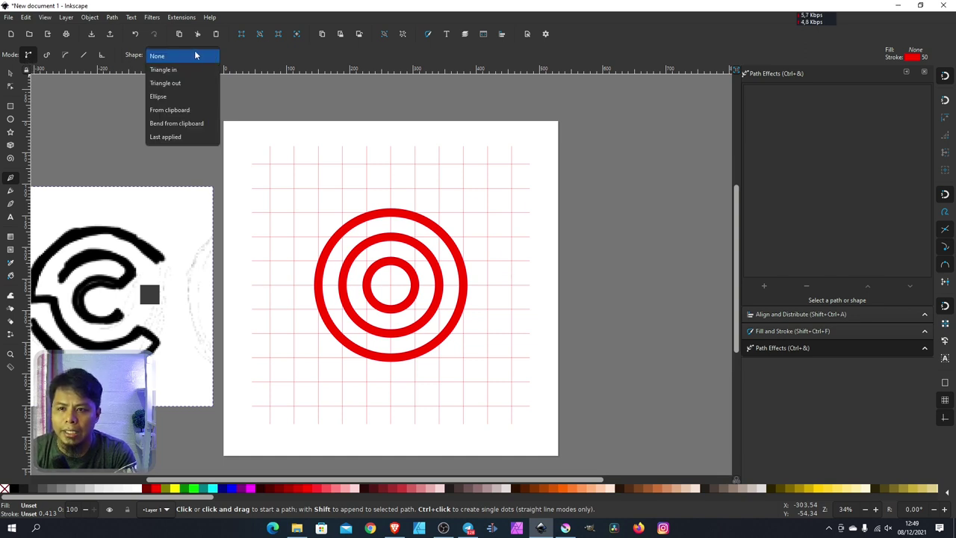
left_click(196, 55)
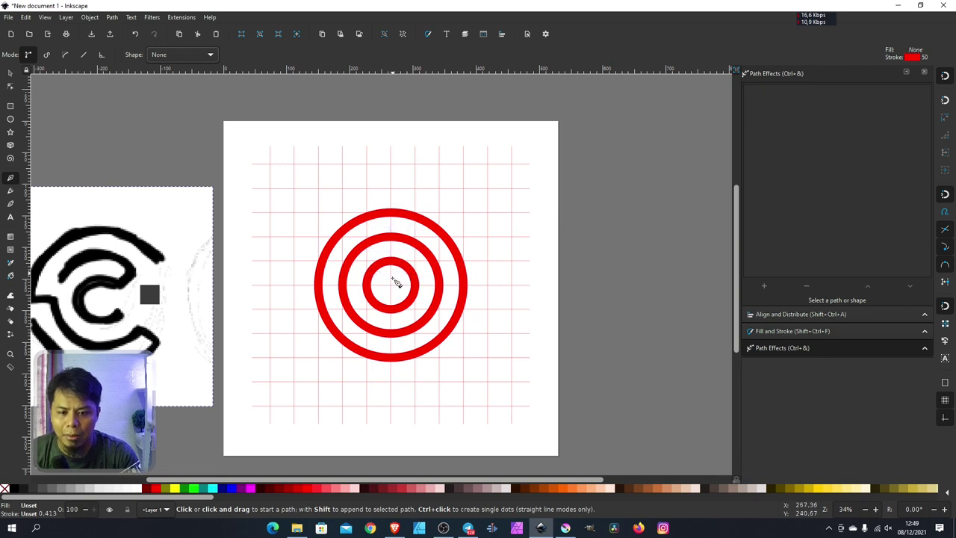
left_click(390, 284)
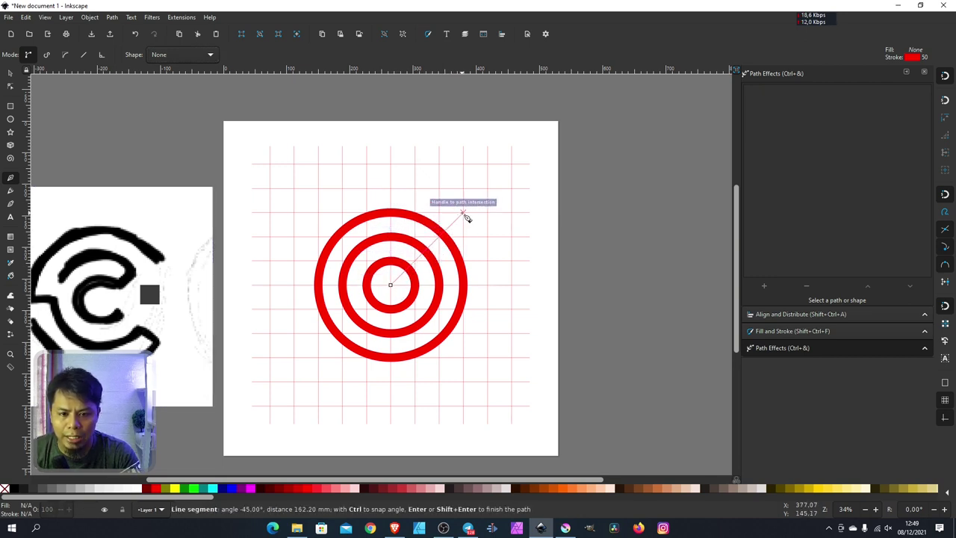
left_click(464, 214)
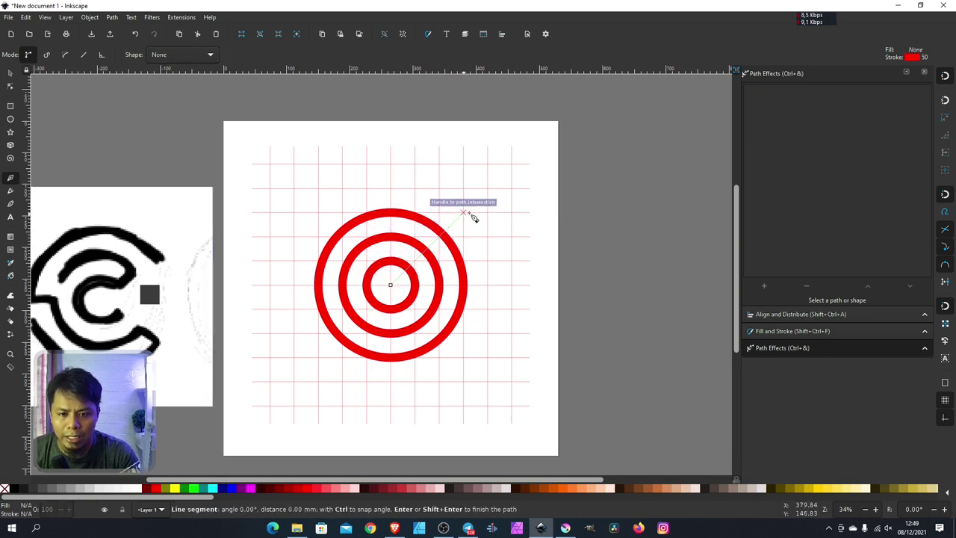
key("Return")
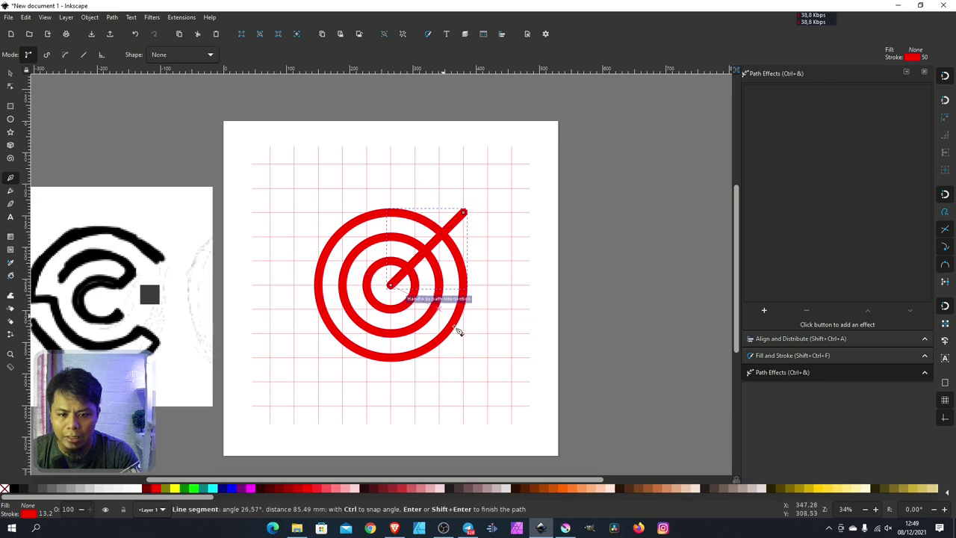
key("Escape")
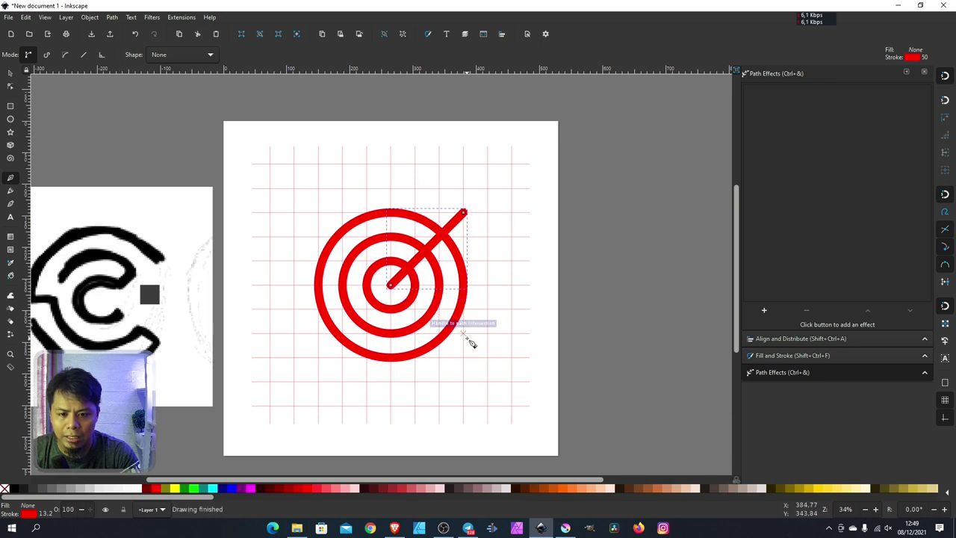
left_click(410, 298)
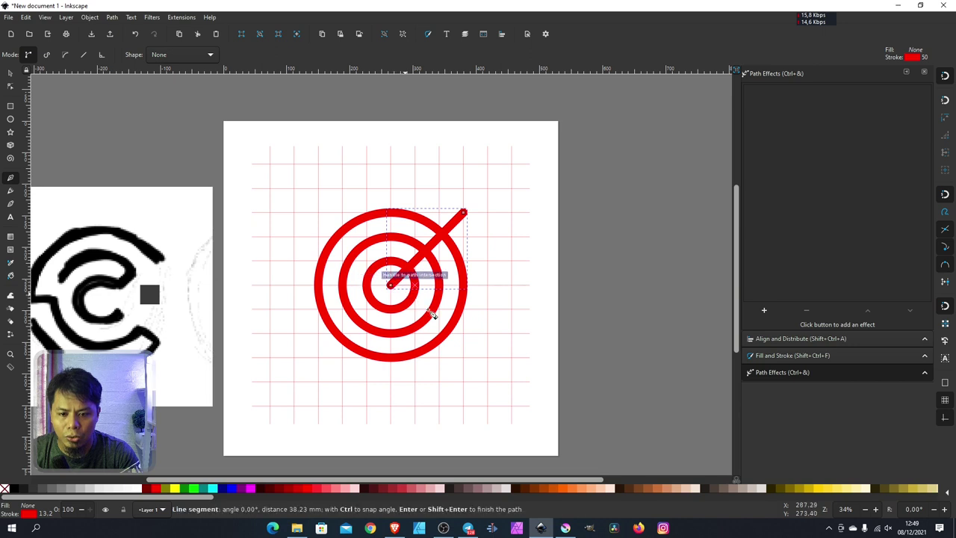
left_click(463, 333)
double_click(461, 332)
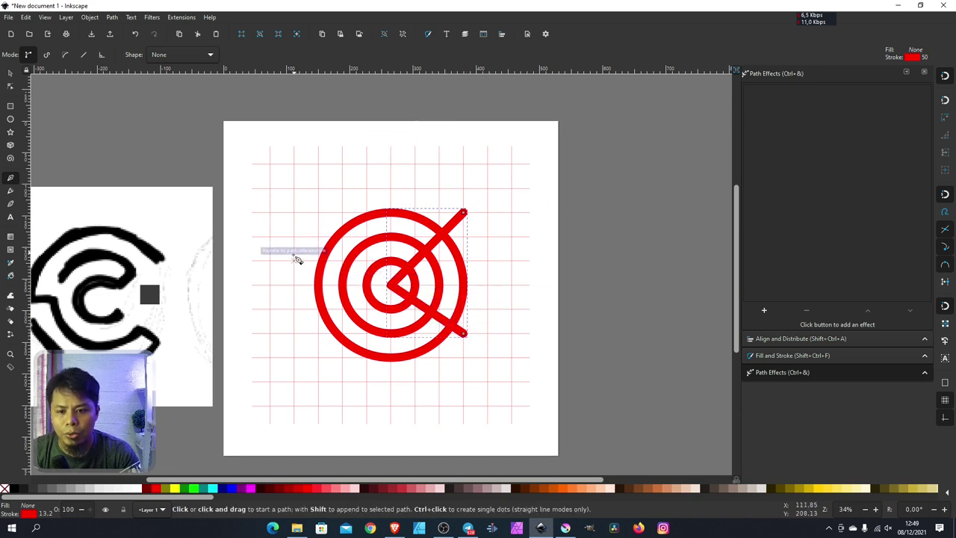
Draw two horizontal lines on the left running into the rings, then select them
left_click(293, 309)
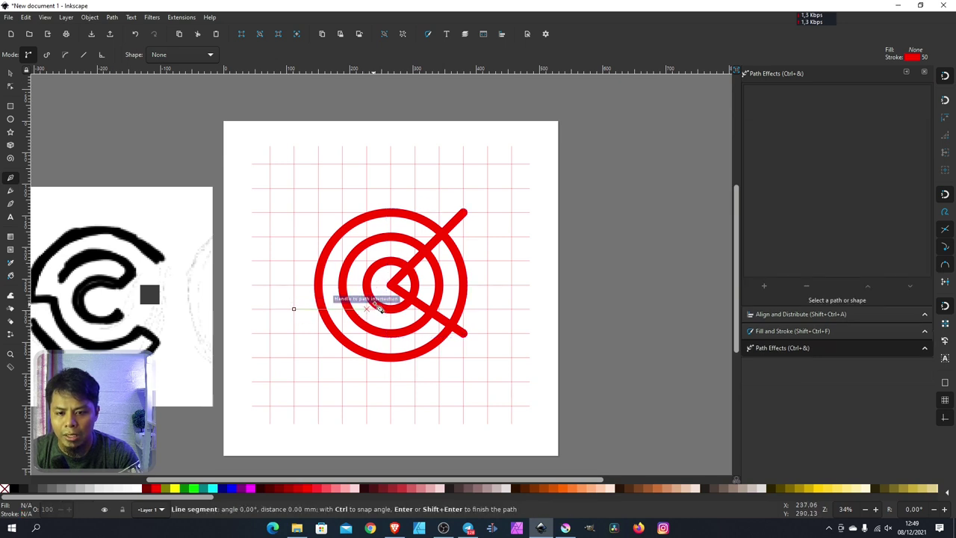
double_click(369, 308)
left_click_drag(95, 301, 199, 289)
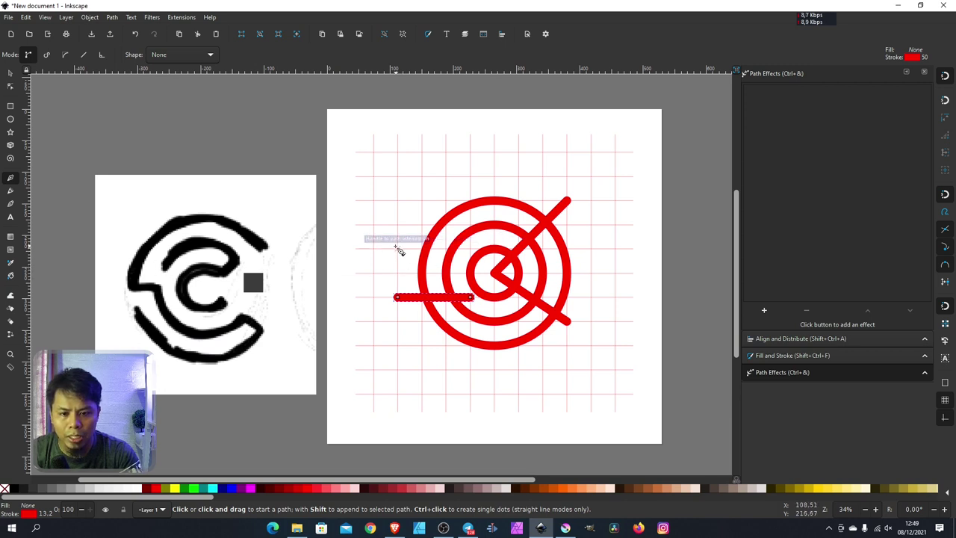
left_click(397, 248)
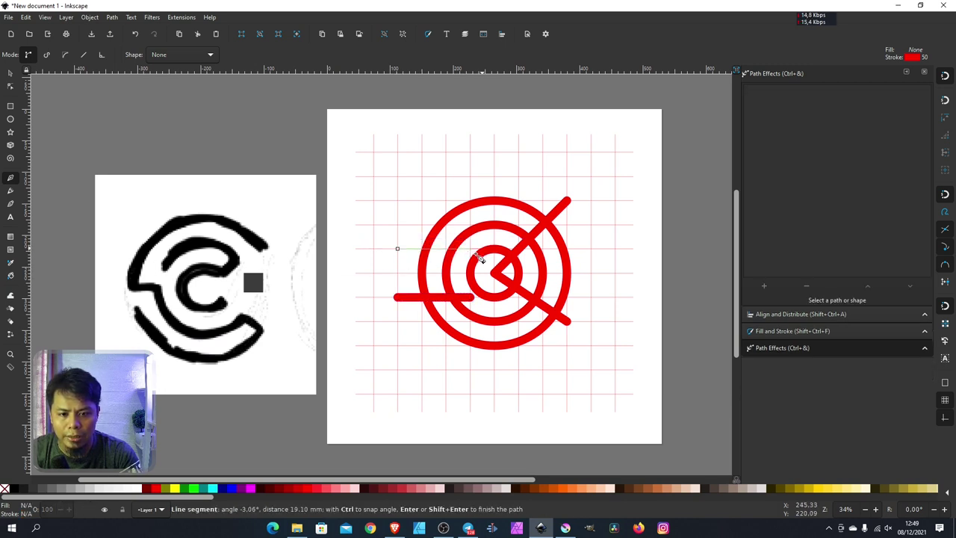
double_click(473, 249)
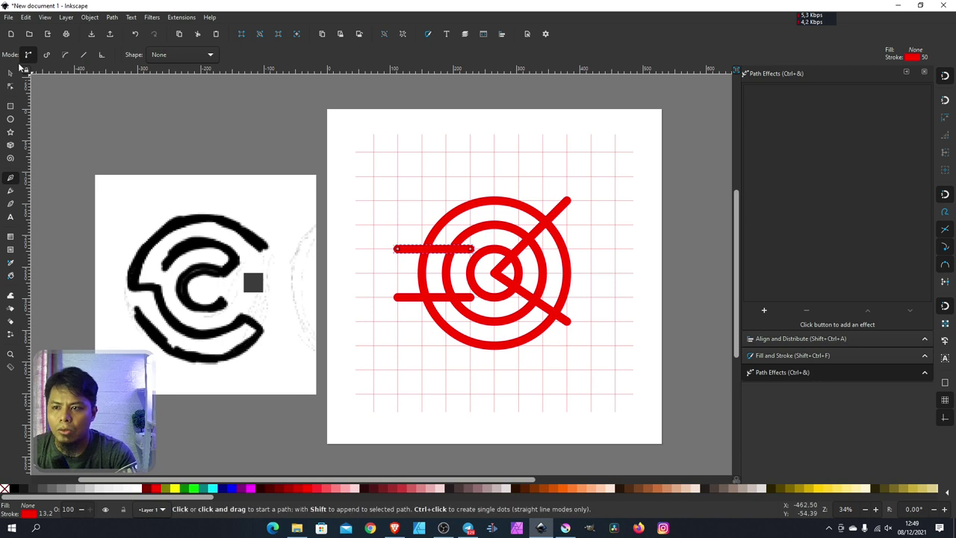
key("s")
left_click(456, 298, "shift")
Give the V and the two horizontal cutting lines a 1 px stroke width
left_click(564, 209, "shift")
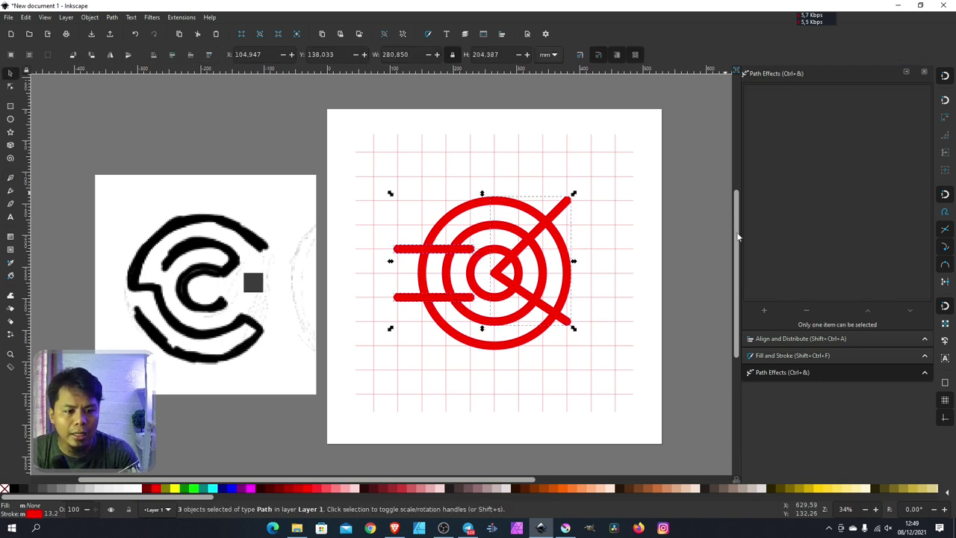
left_click(766, 359)
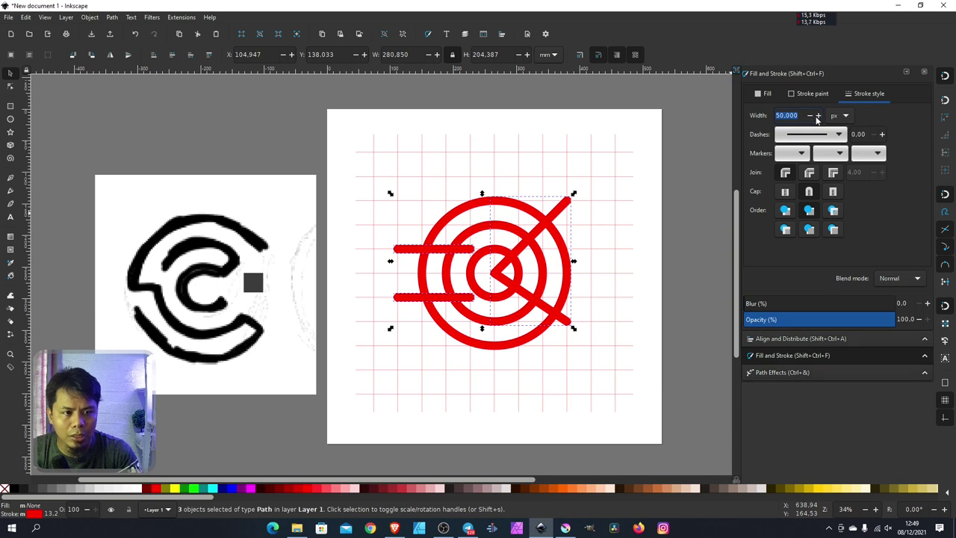
type("1")
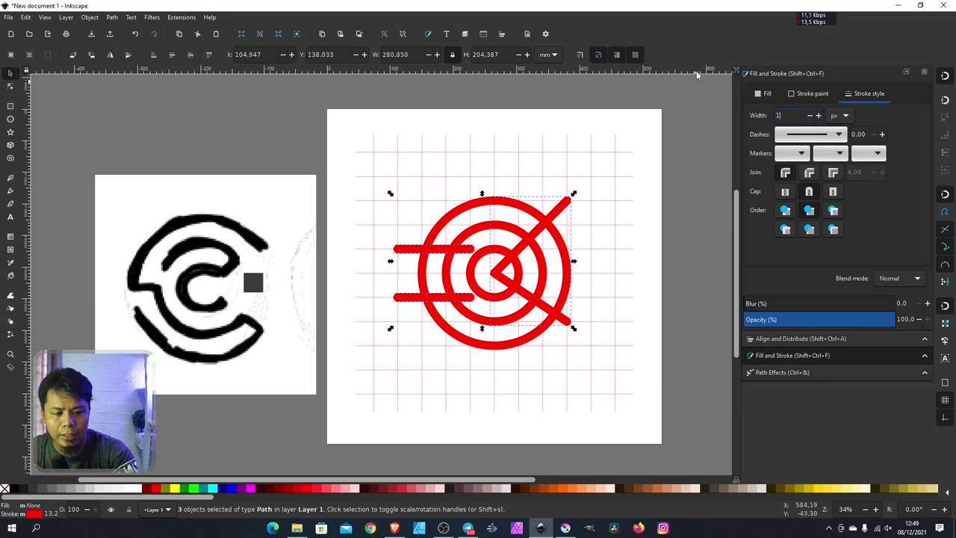
key("Return")
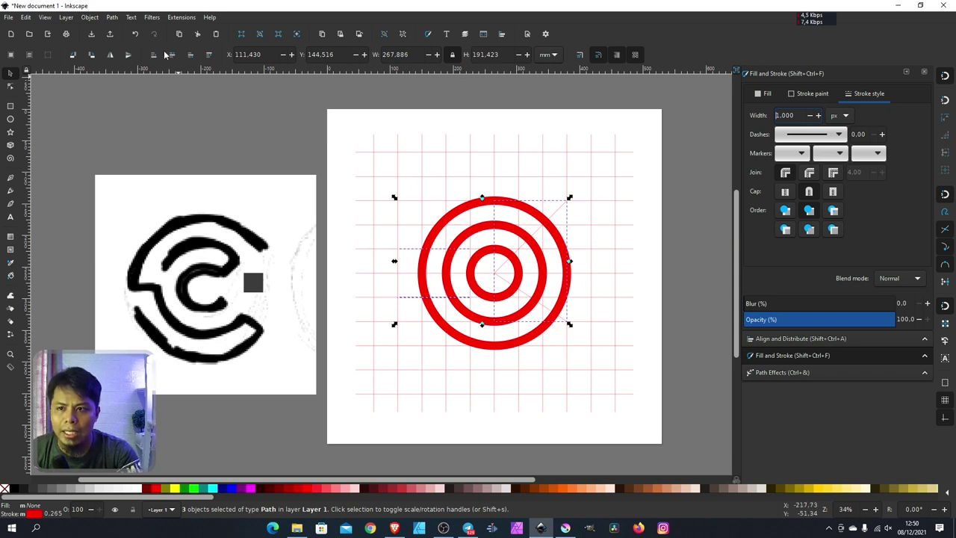
Combine the three cutting lines into one path and select it together with the red rings
left_click(112, 17)
left_click(141, 147)
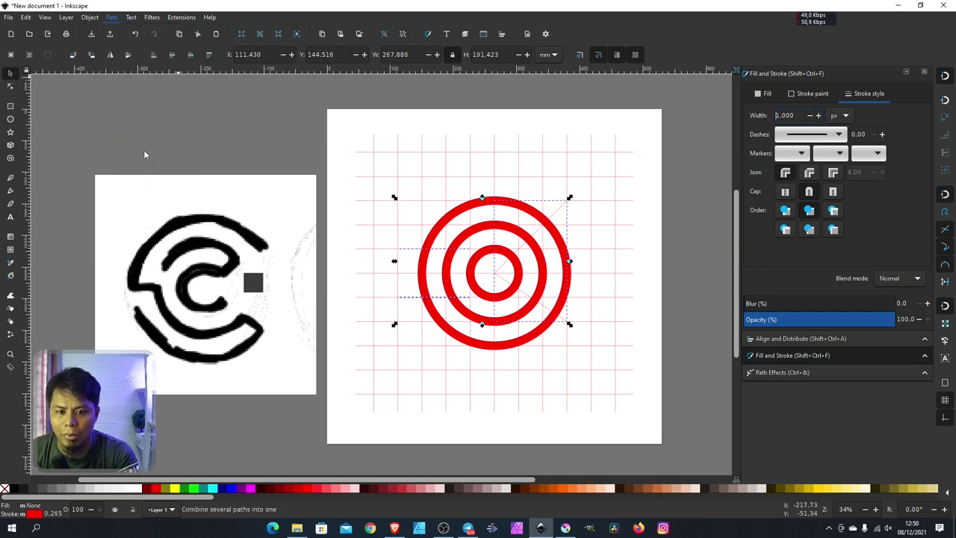
left_click(560, 220)
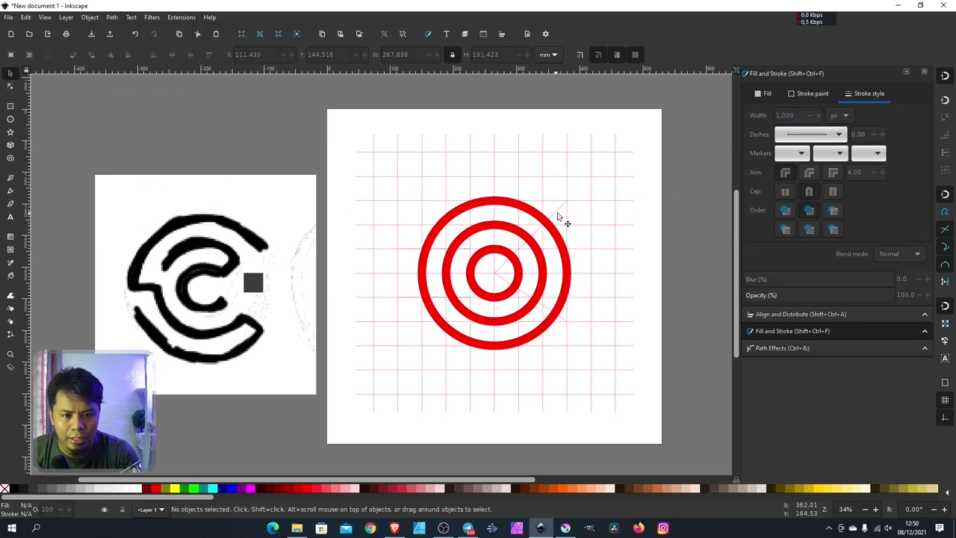
left_click_drag(564, 224, 618, 258)
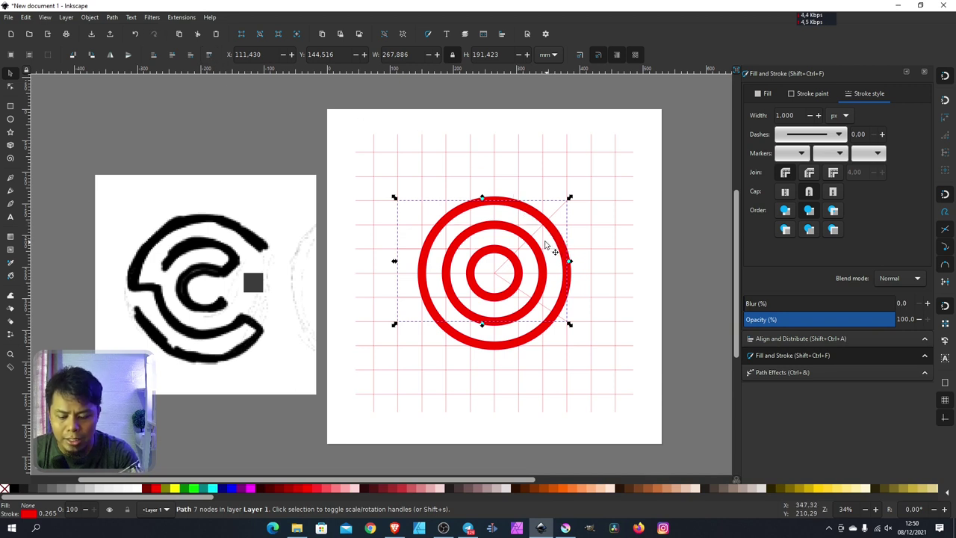
key("shift")
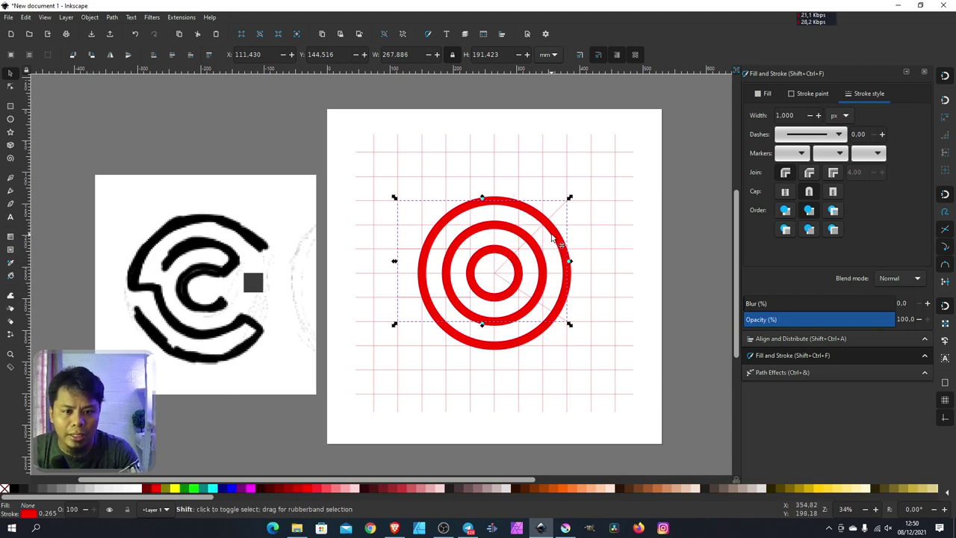
left_click(557, 237, "shift")
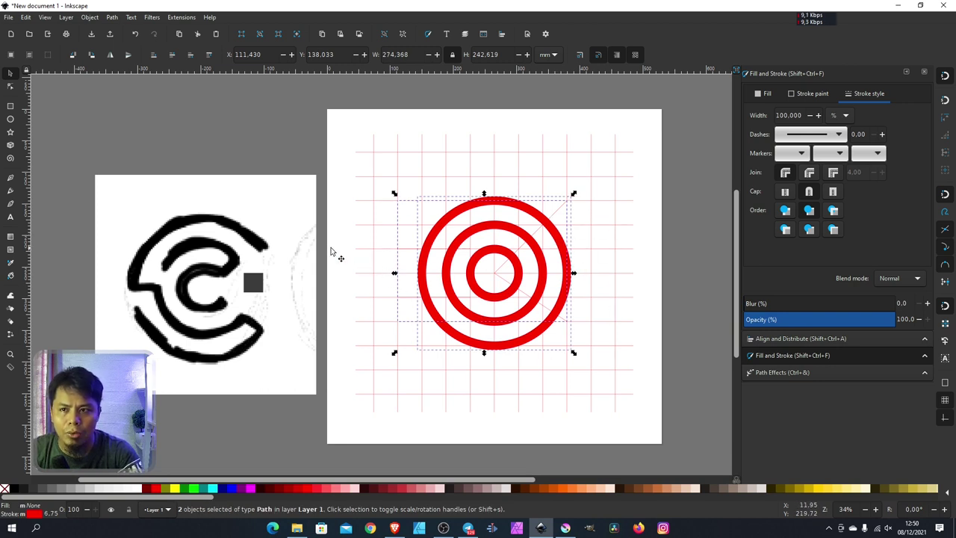
Cut the rings along the lines and move the outer ring's right arc off the page
left_click(112, 17)
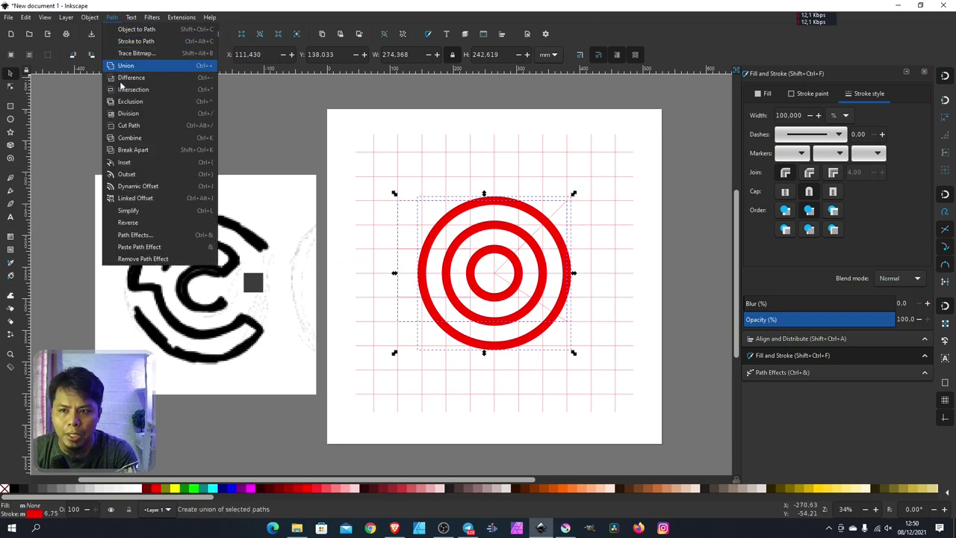
left_click(133, 127)
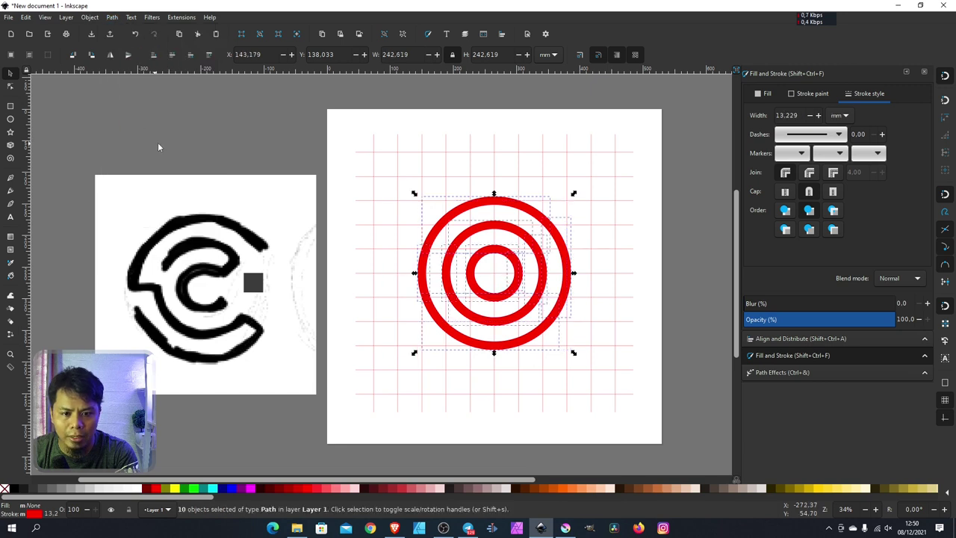
left_click(275, 139)
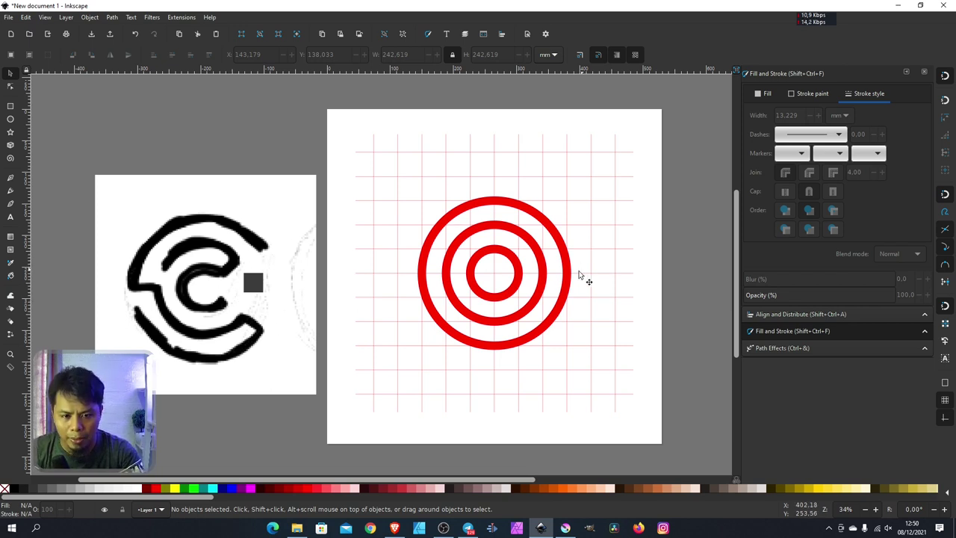
left_click_drag(572, 278, 710, 193)
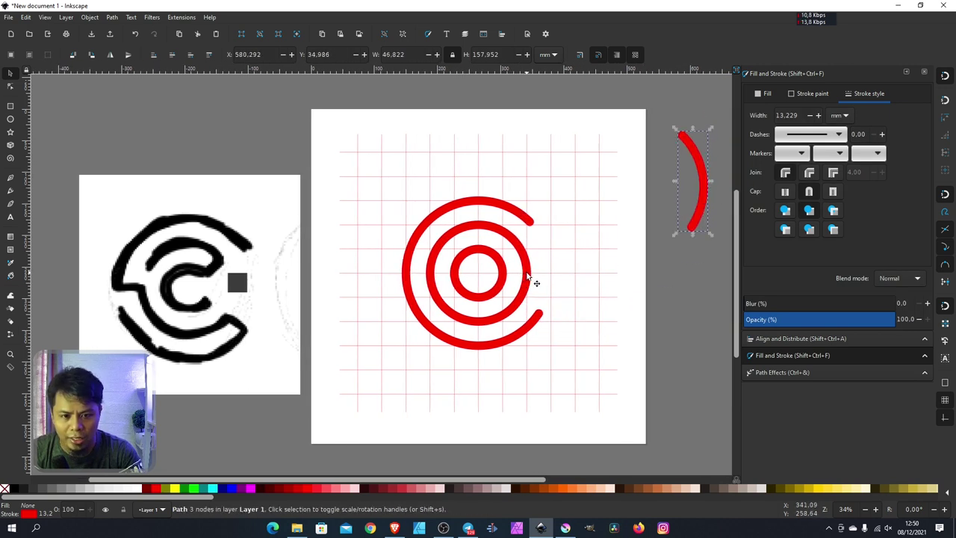
Move a spare arc piece off the page, keeping the small left piece in place
left_click_drag(532, 282, 711, 293)
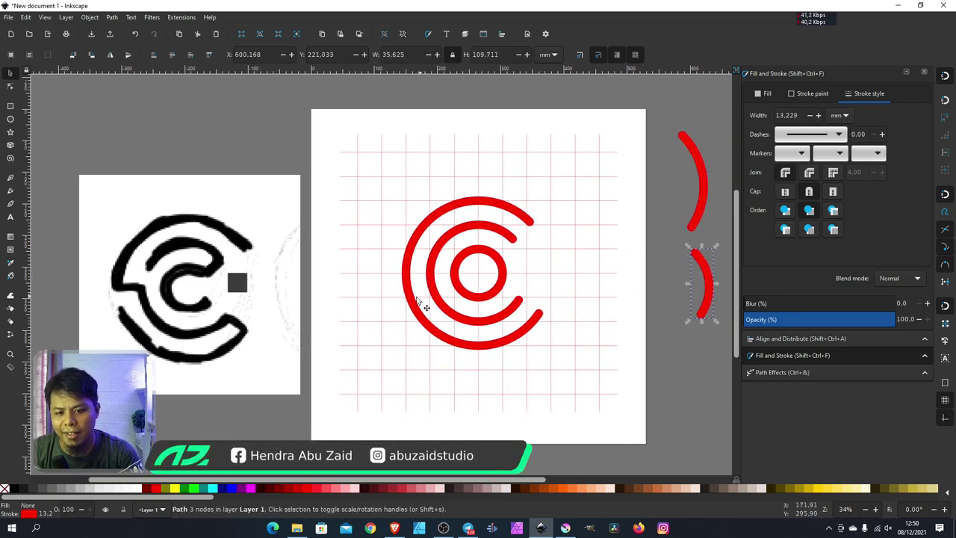
mouse_move(423, 306)
left_mouse_down()
mouse_move(396, 307)
mouse_move(193, 112)
left_mouse_up()
key("ctrl+z")
left_click(414, 303)
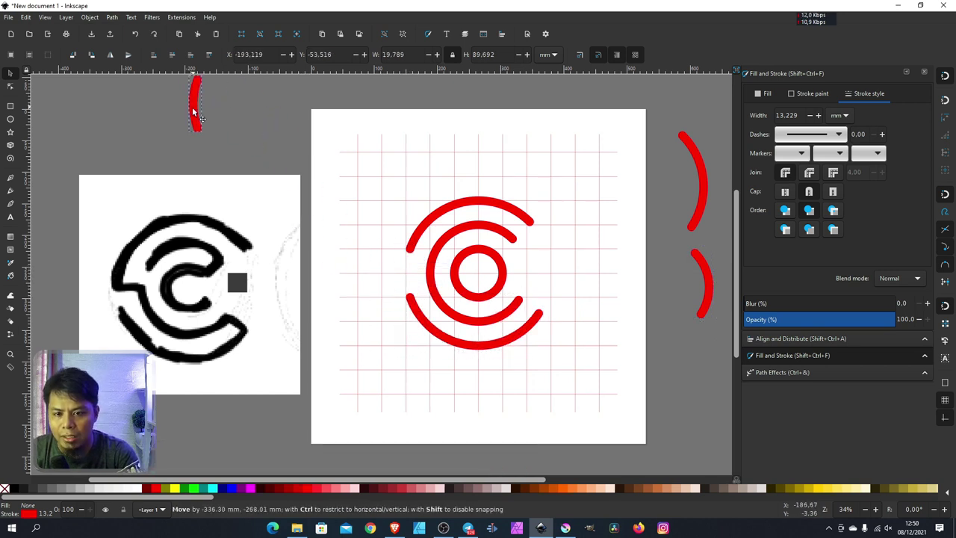
key("ctrl+z")
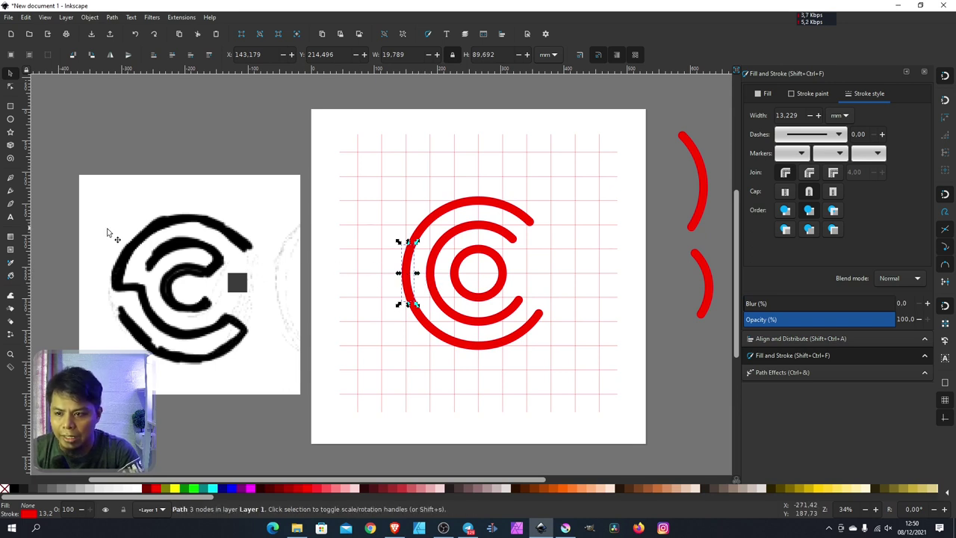
Cut the small left arc with a horizontal pen line and move the leftover piece off the page
left_click(10, 178)
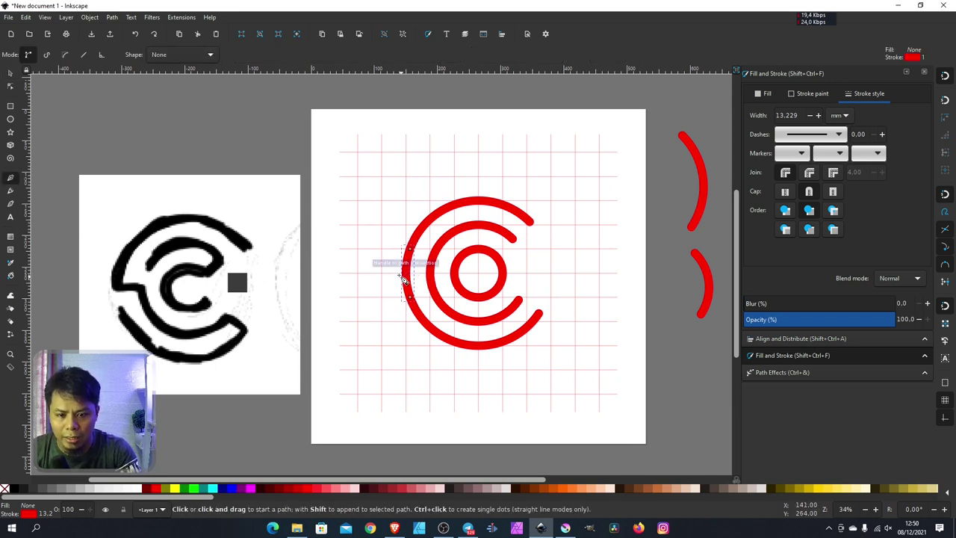
left_click(381, 272)
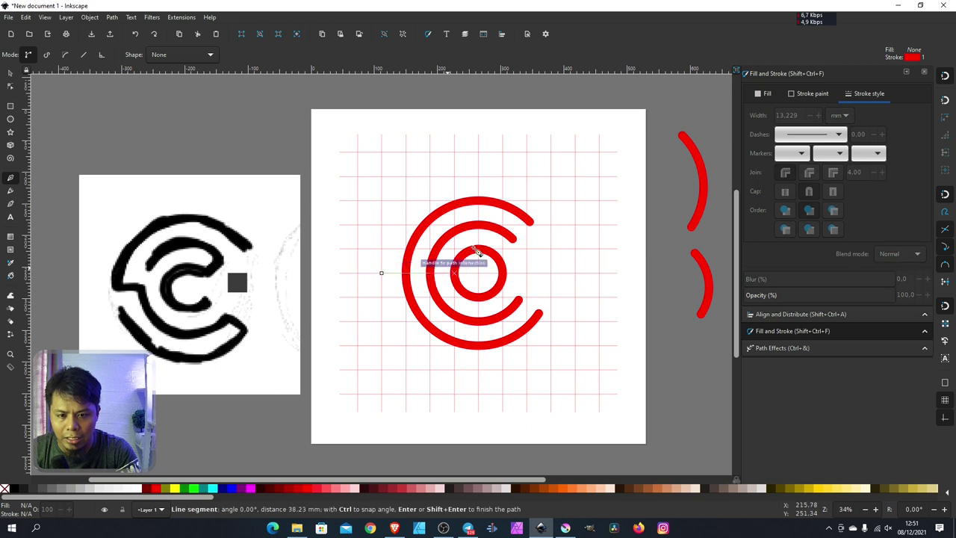
double_click(430, 272)
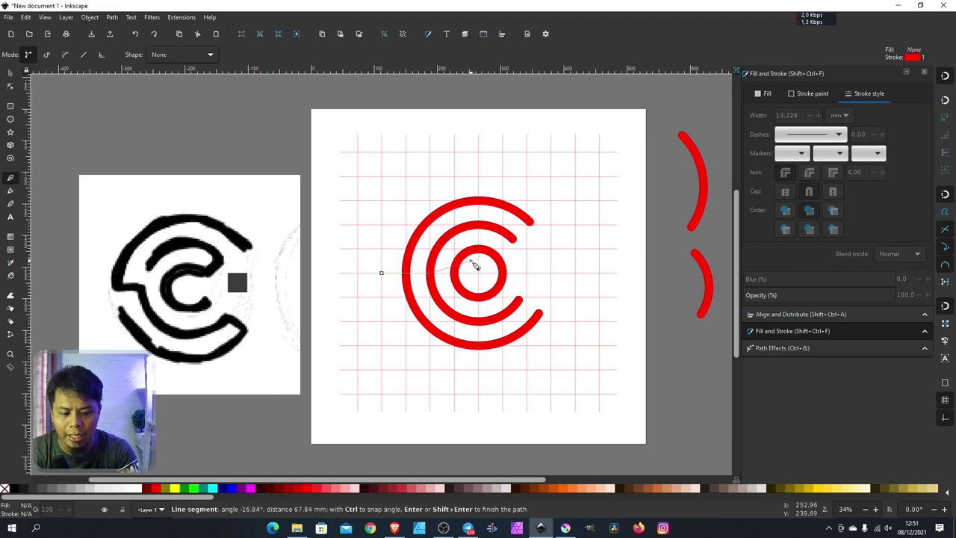
left_click(10, 73)
left_click(412, 264, "shift")
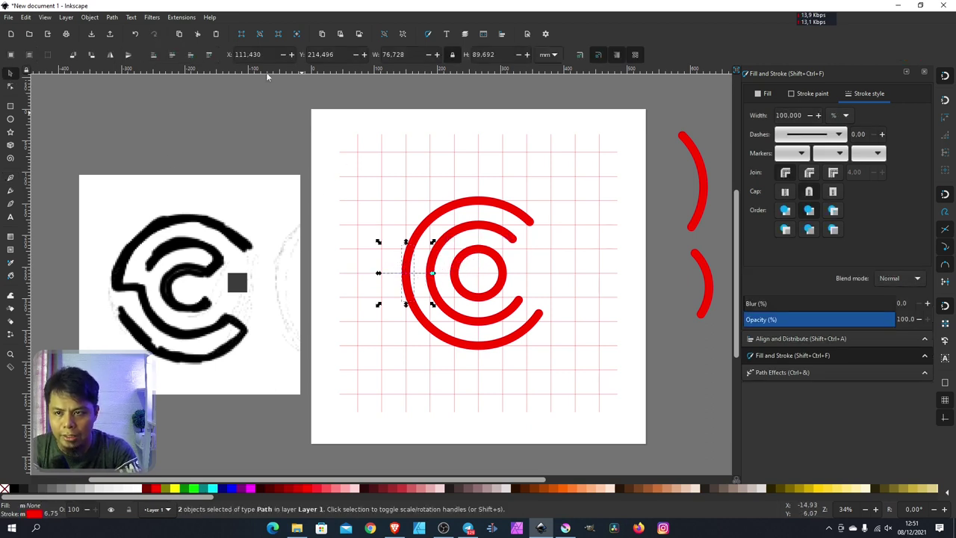
left_click(112, 17)
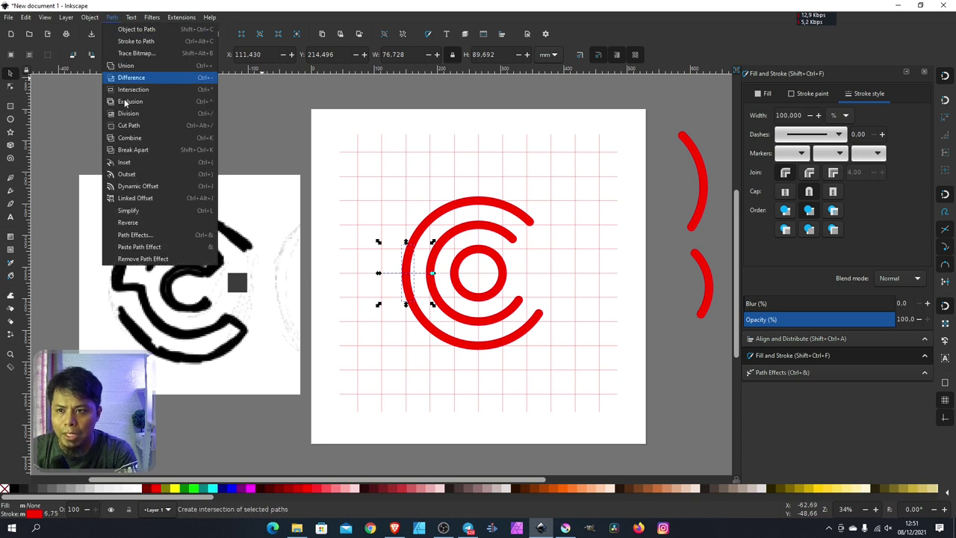
left_click(142, 126)
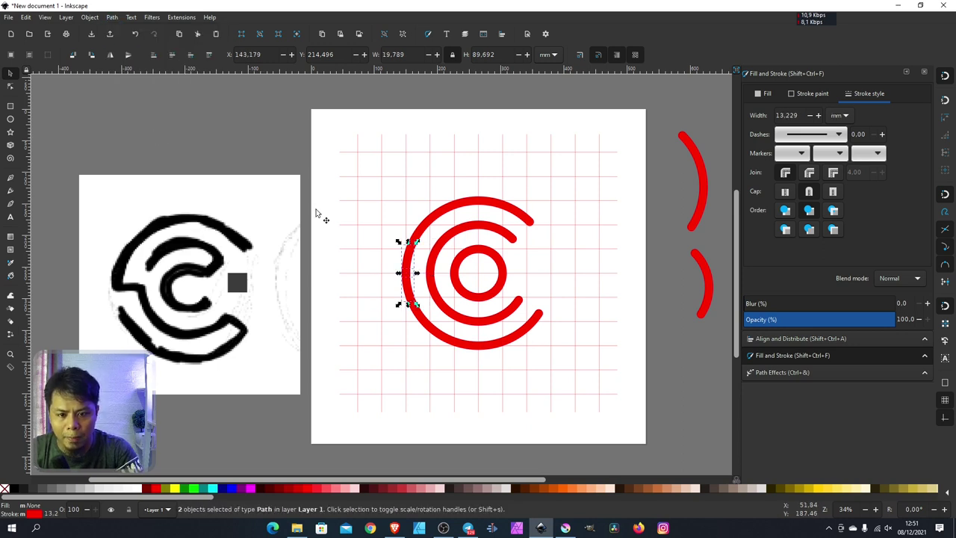
left_click(369, 269)
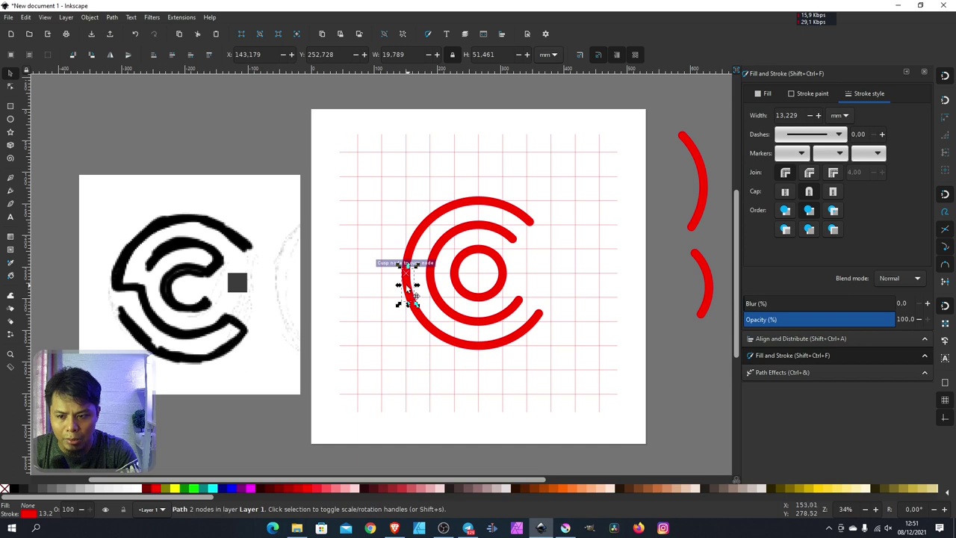
left_click_drag(407, 288, 241, 163)
Shorten the middle arc by deleting its end node
left_click(433, 263)
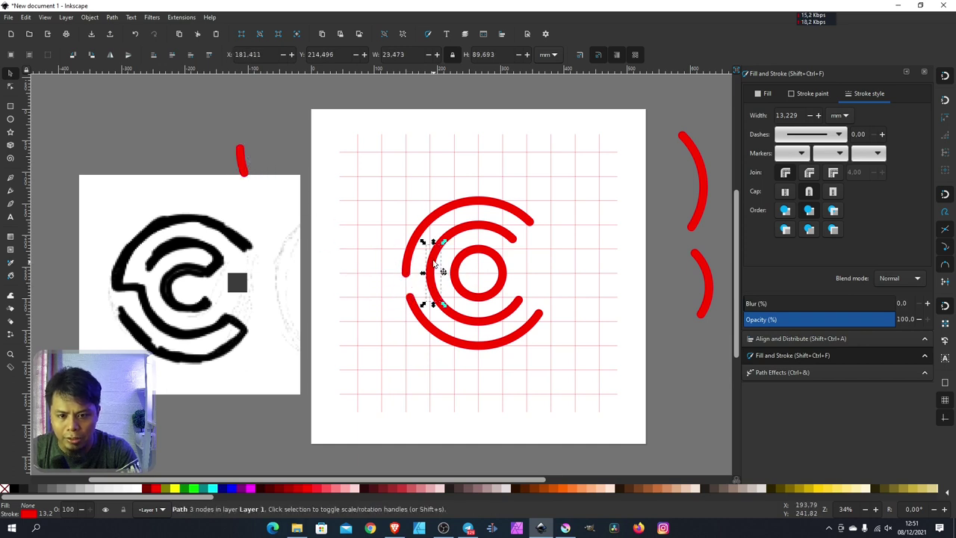
key("n")
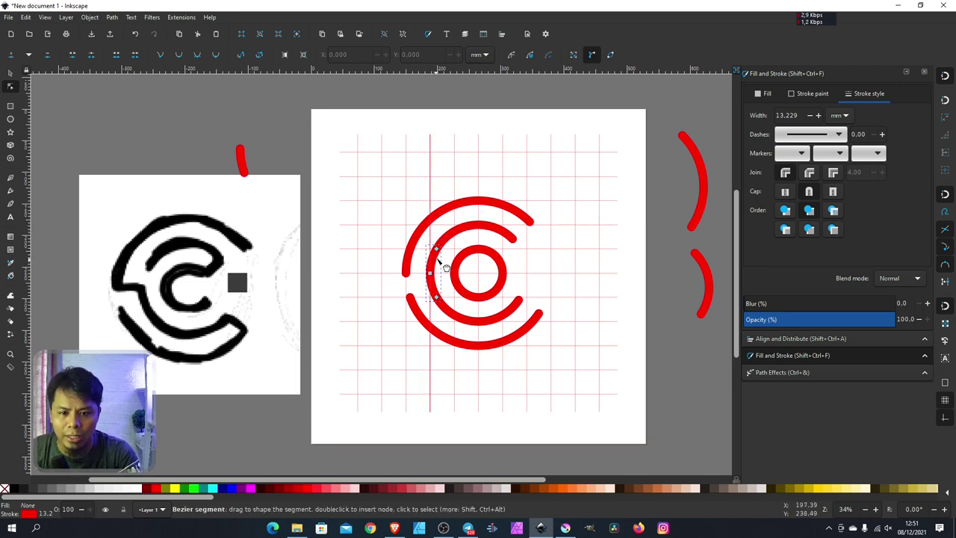
left_click_drag(437, 249, 393, 229)
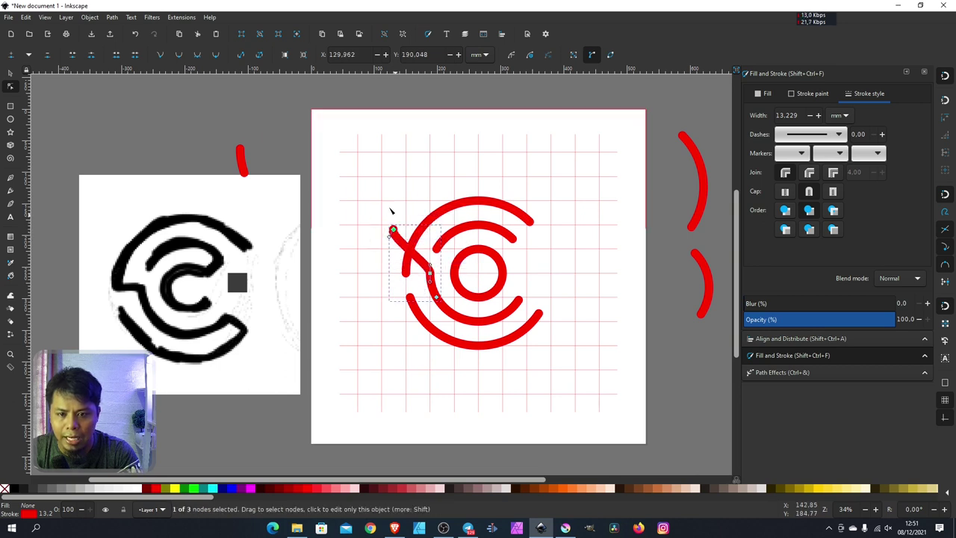
key("Delete")
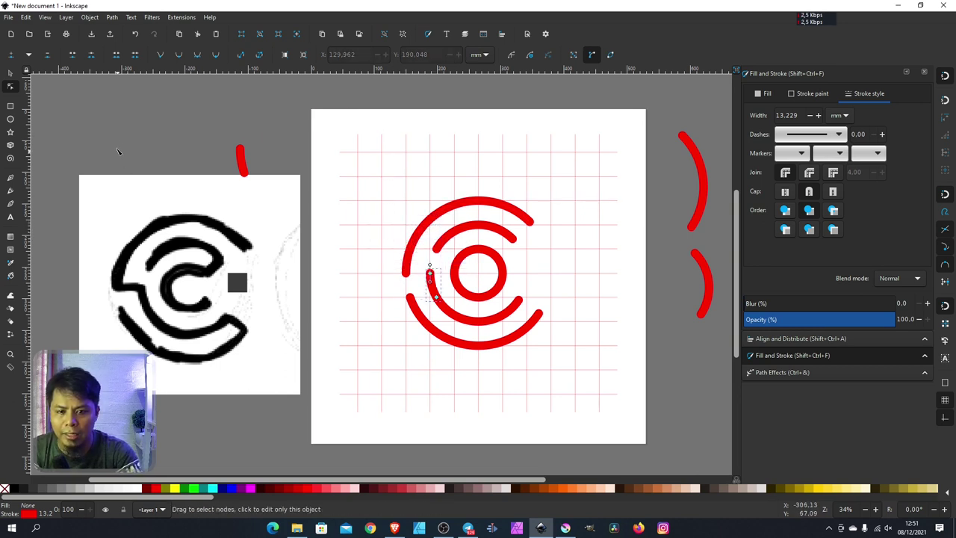
left_click(11, 73)
left_click(92, 97)
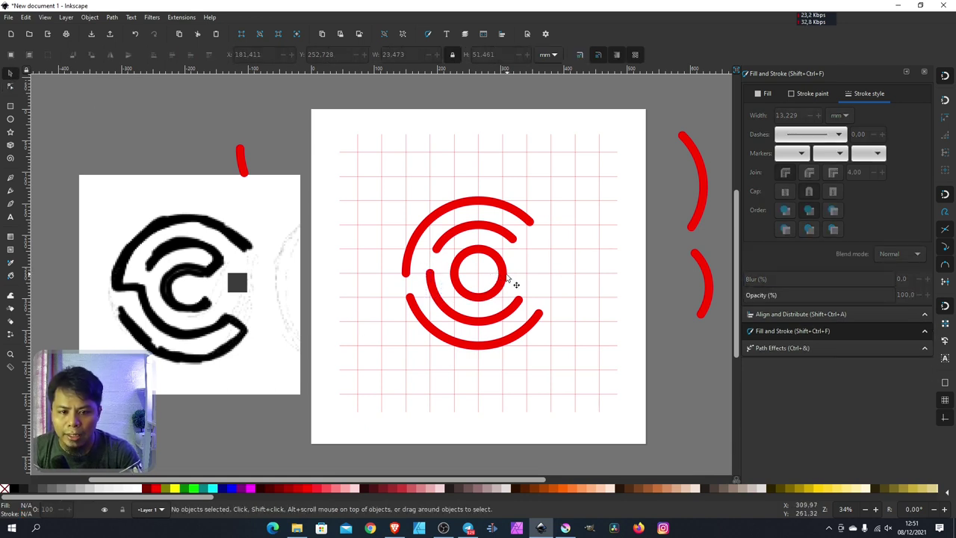
Move the inner ring's right piece off the page and discard a stray short line
left_click(505, 278)
left_click_drag(505, 277, 660, 200)
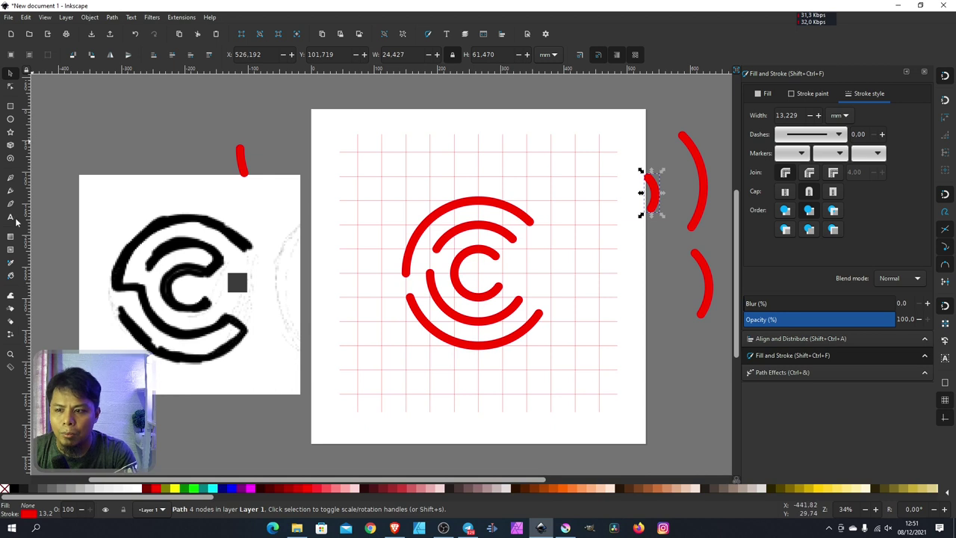
left_click(10, 178)
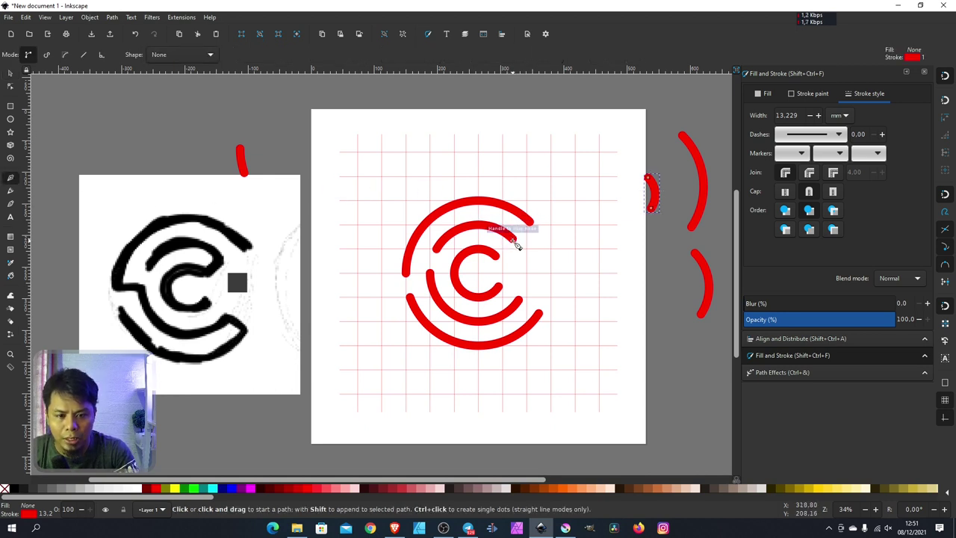
left_click(505, 257)
double_click(496, 254)
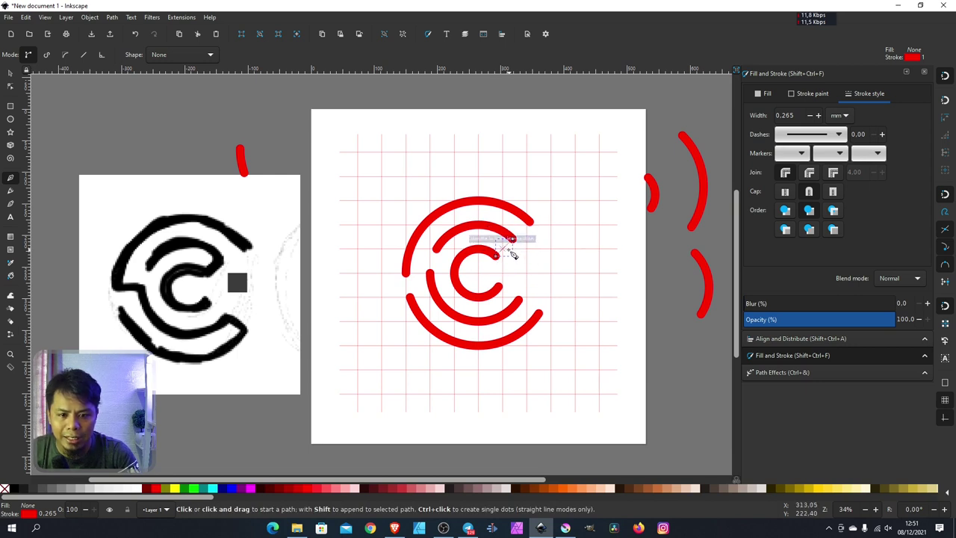
left_click_drag(520, 263, 480, 263)
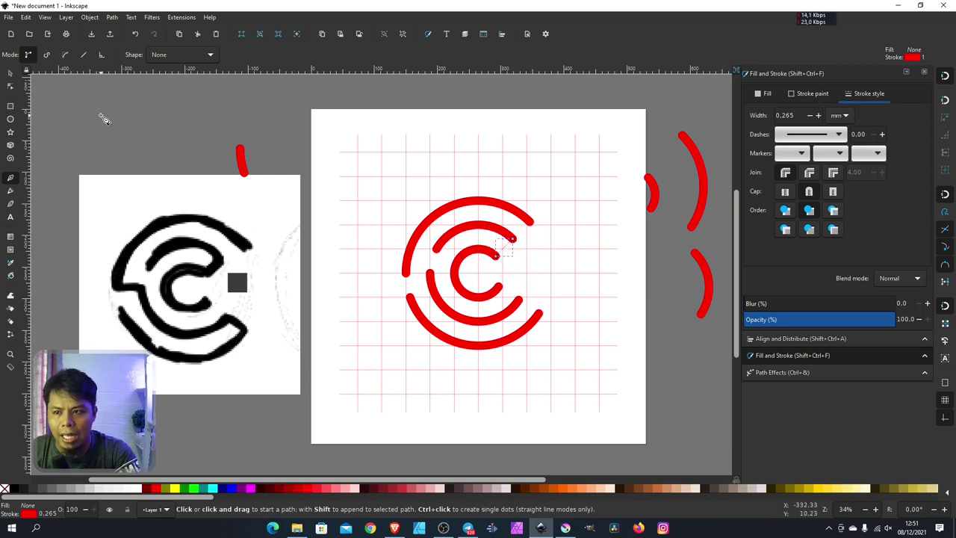
left_click(11, 74)
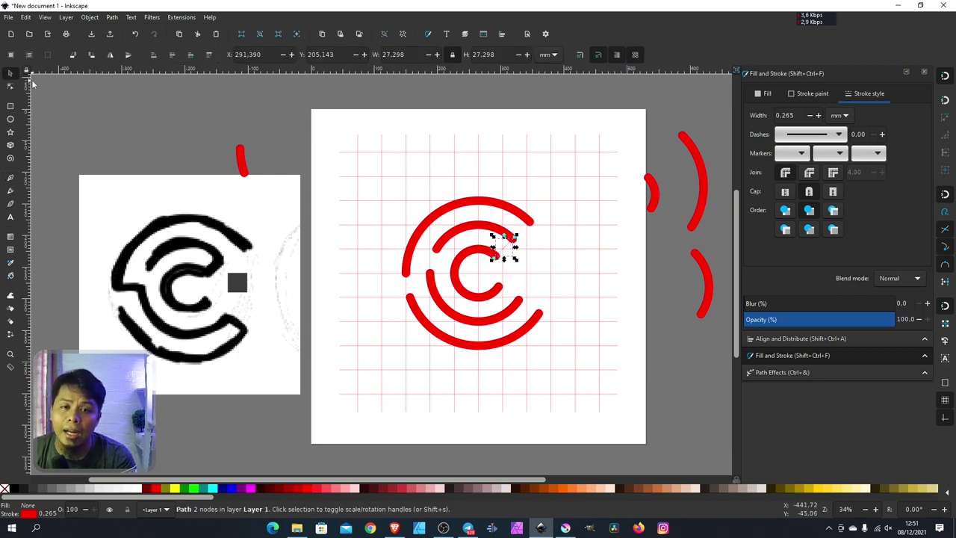
key("Escape")
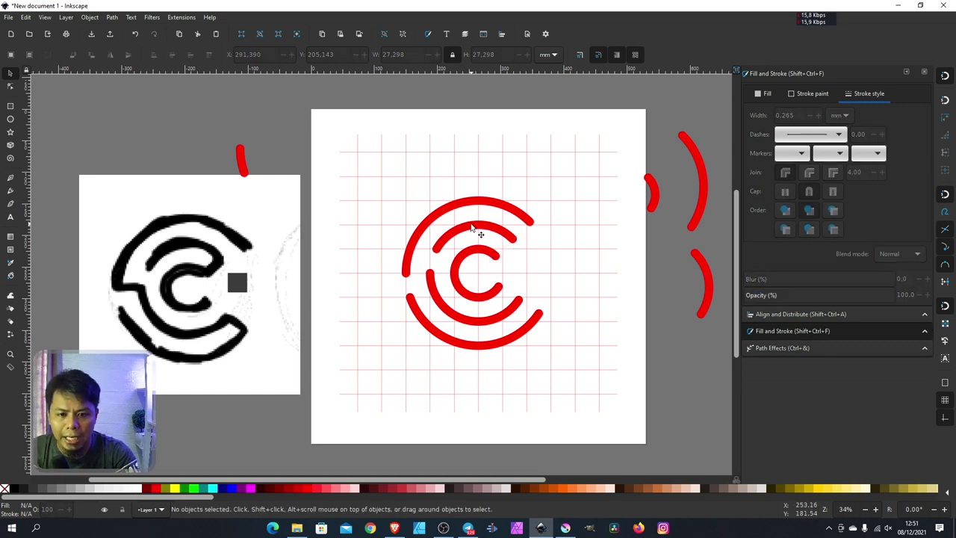
left_click(475, 232)
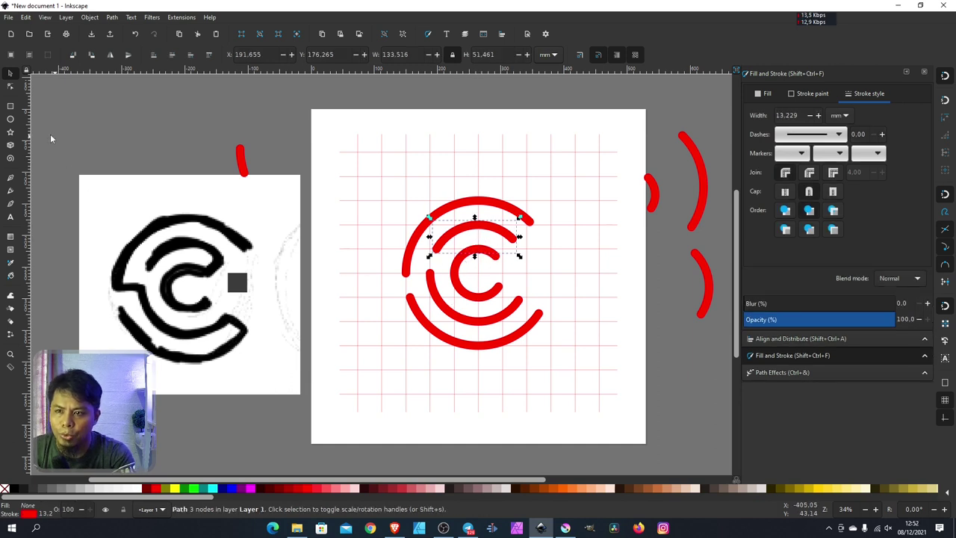
Draw a diagonal stroke from the middle arc's end toward the C
left_click(12, 177)
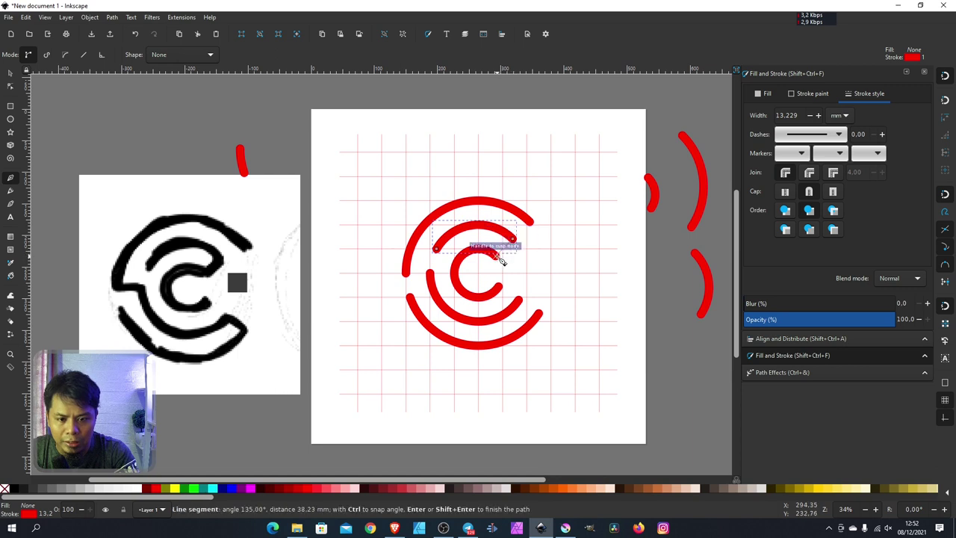
left_click(497, 255)
double_click(517, 238)
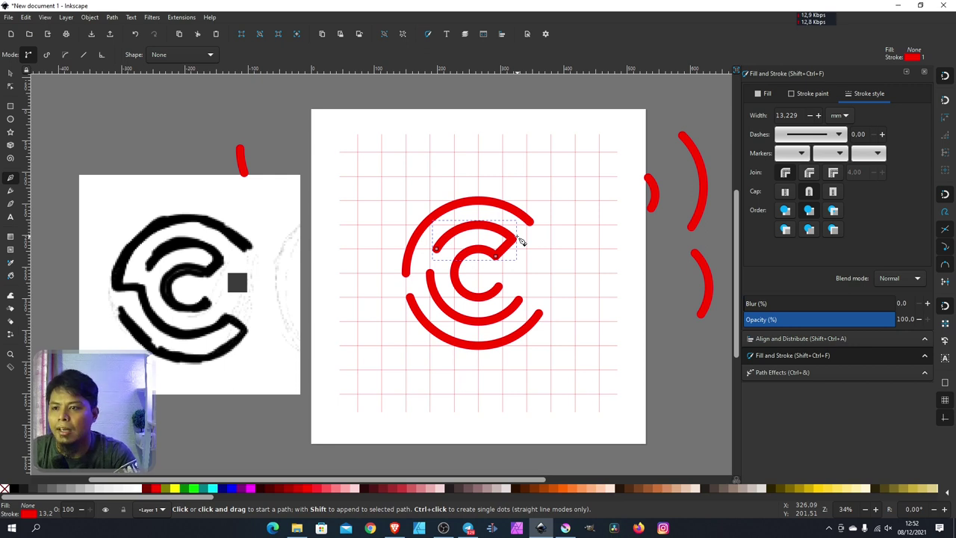
left_click(10, 74)
left_click(68, 96)
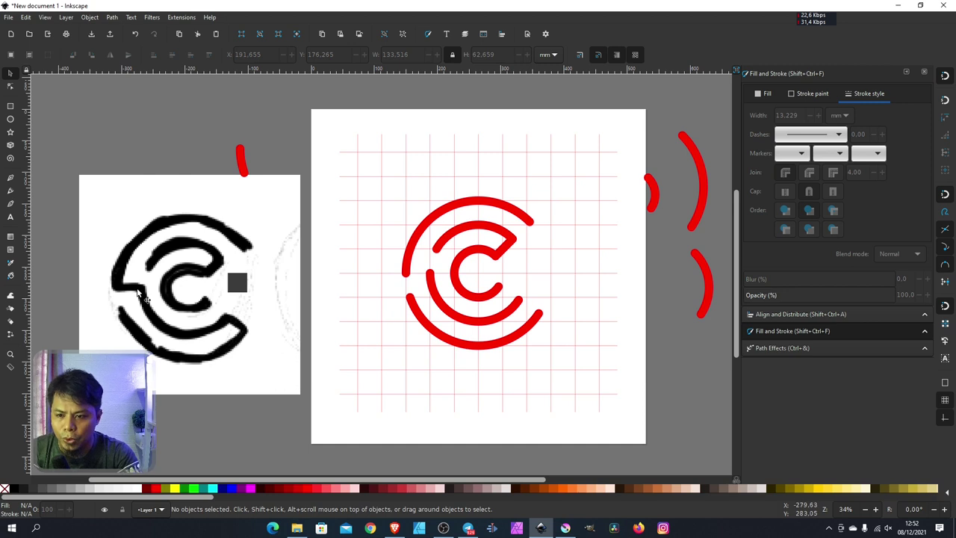
Extend the outer ring's small left arc with a horizontal stroke
left_click(404, 265)
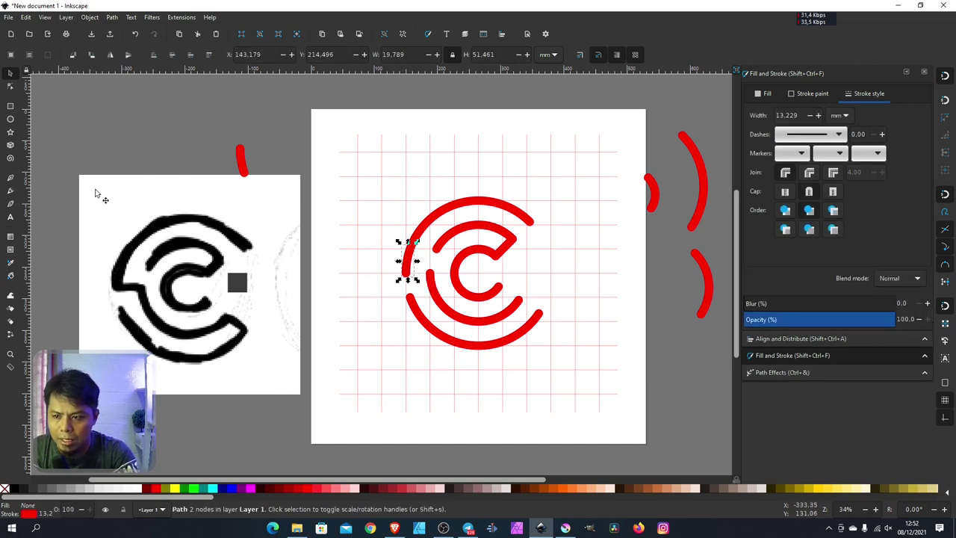
left_click(16, 179)
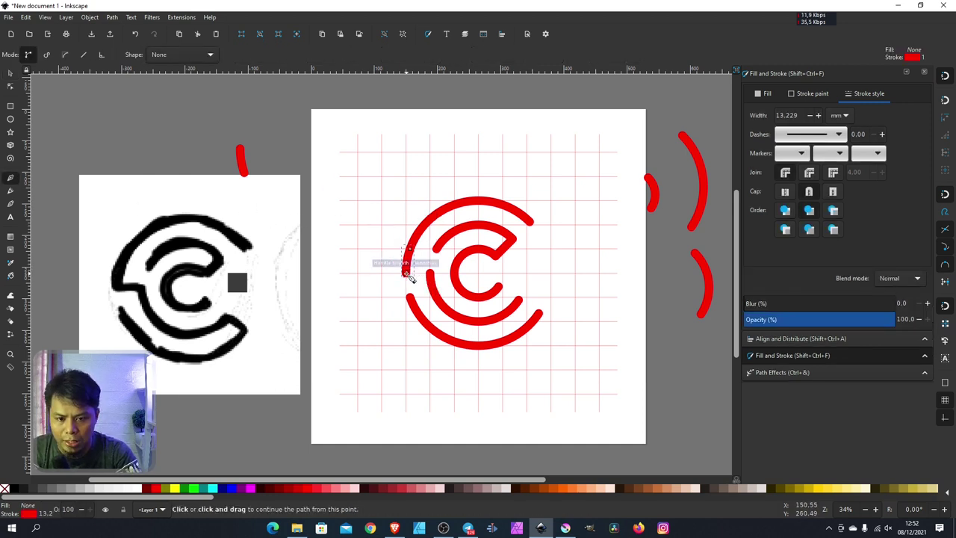
left_click(406, 272)
double_click(429, 273)
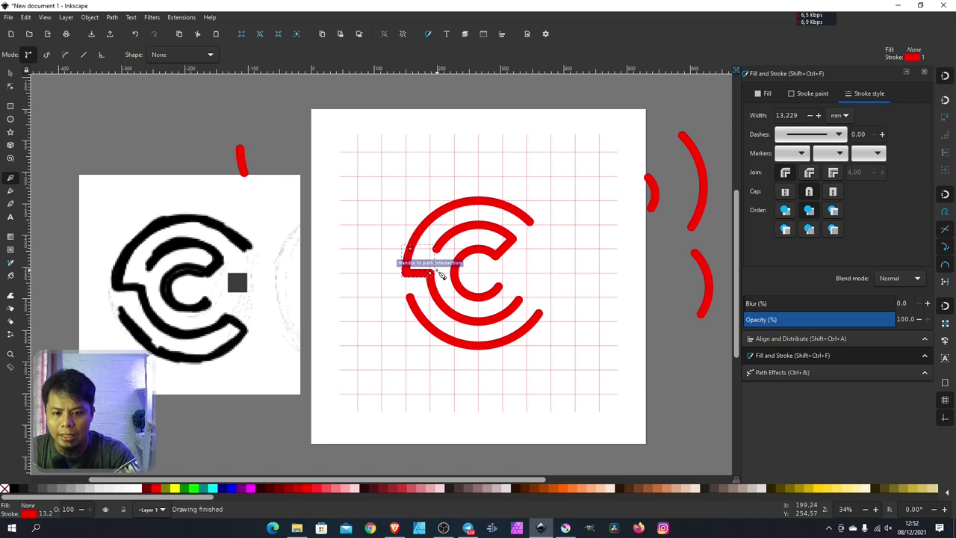
left_click(11, 72)
left_click(155, 123)
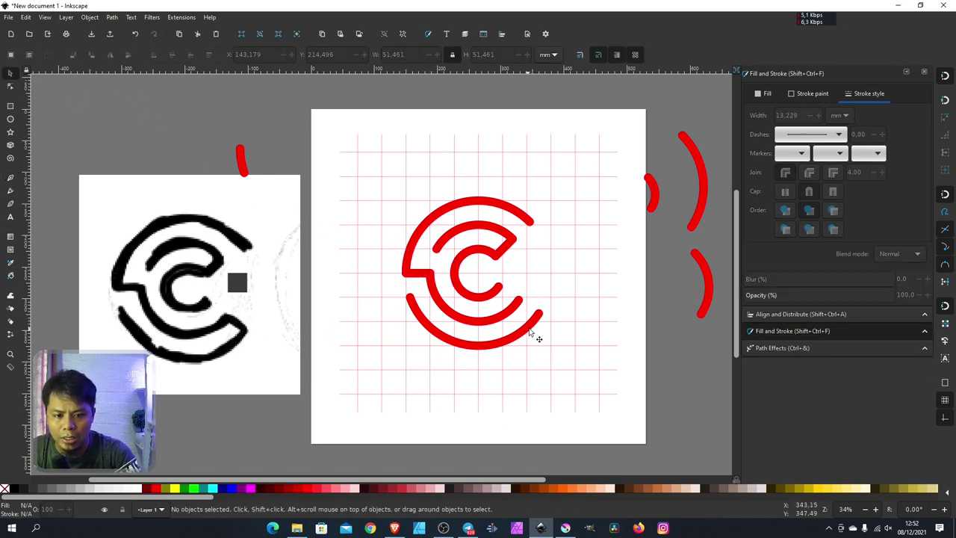
Add a short hook segment from the lower arc's end node pointing inward
left_click(531, 334)
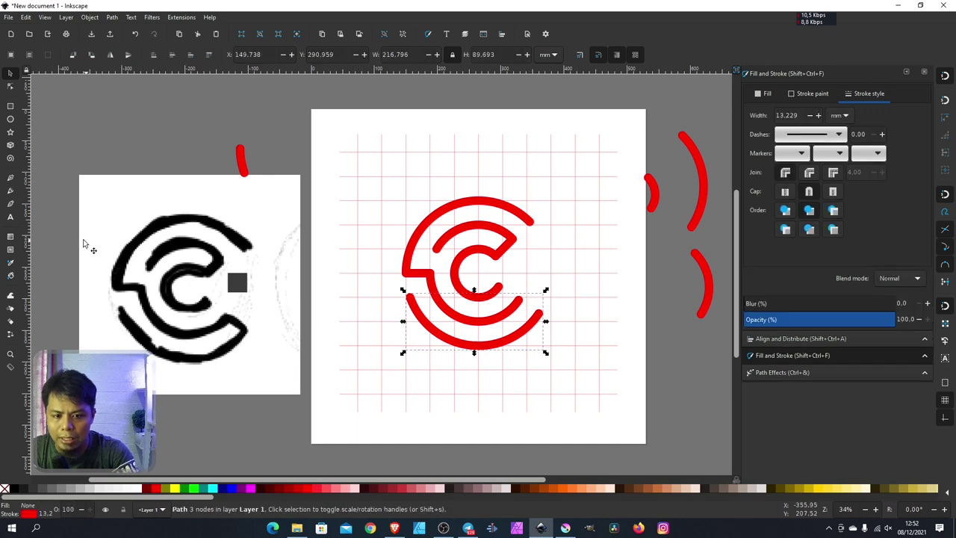
left_click(11, 179)
left_click(537, 313)
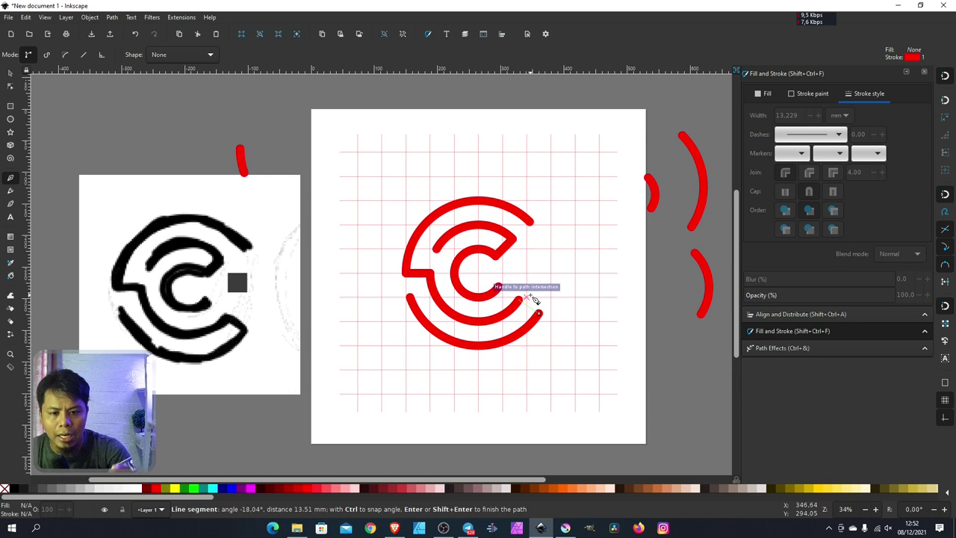
key("Escape")
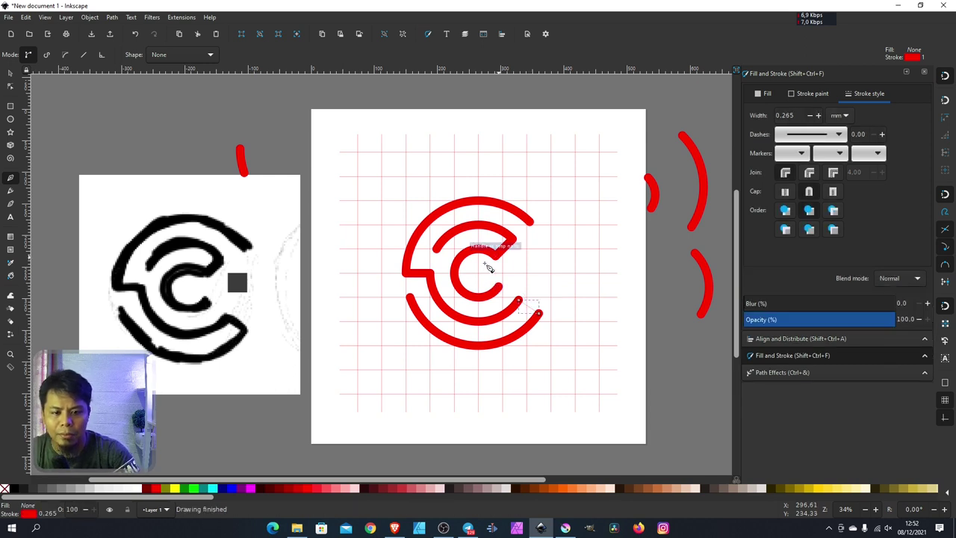
left_click(15, 77)
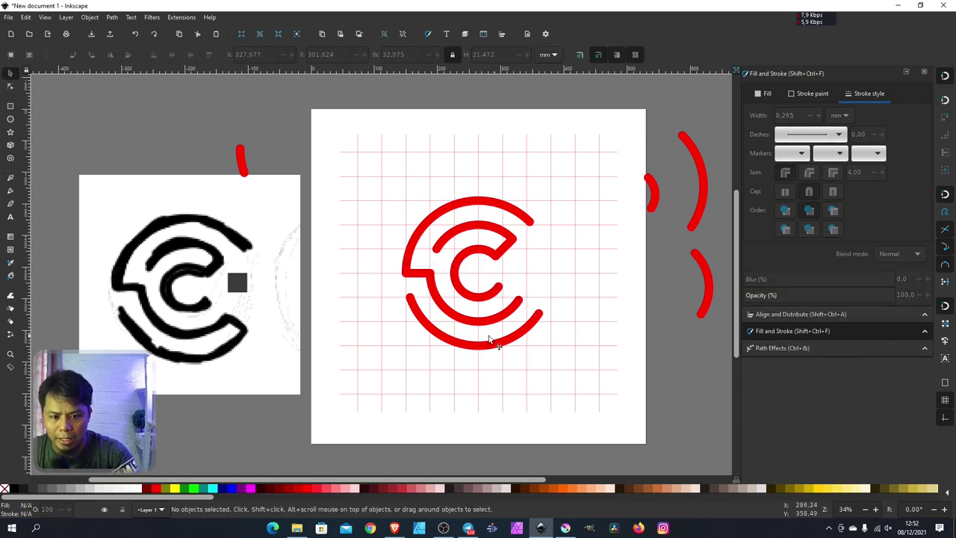
left_click(493, 342)
left_click(12, 178)
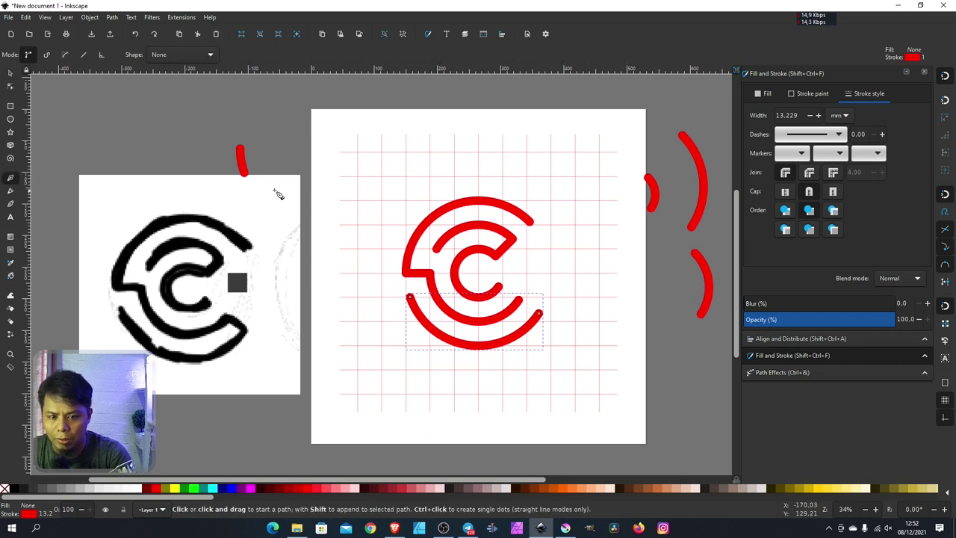
left_click(538, 314)
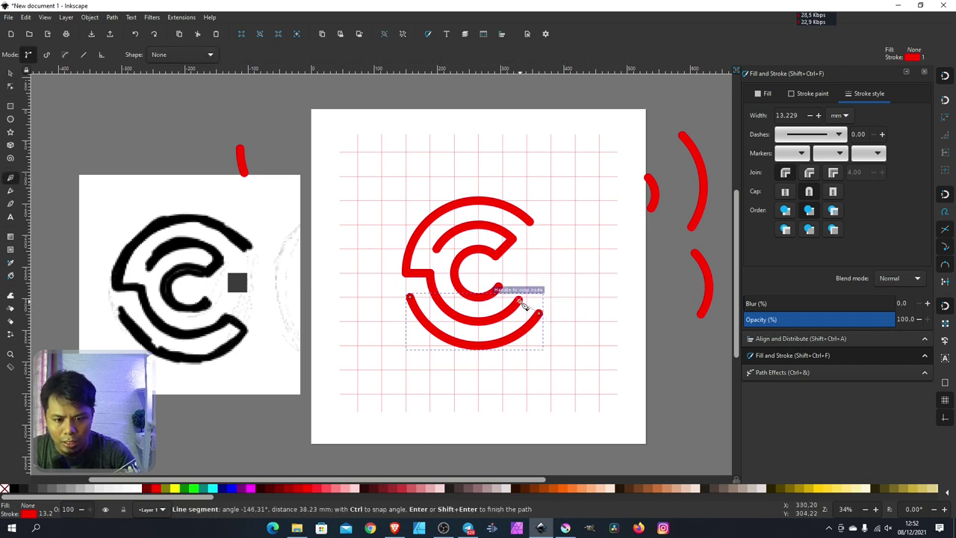
left_click(535, 297)
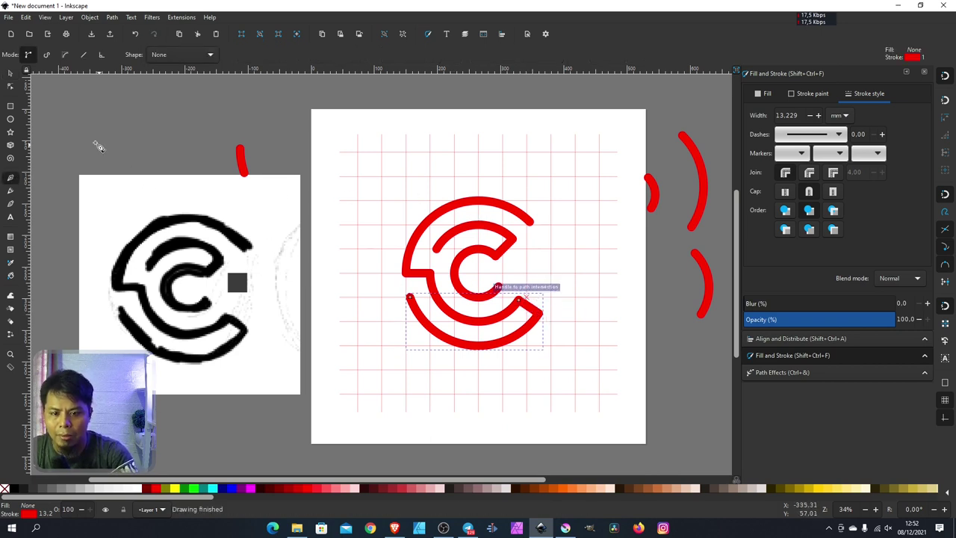
key("Return")
left_click(17, 73)
left_click(529, 244)
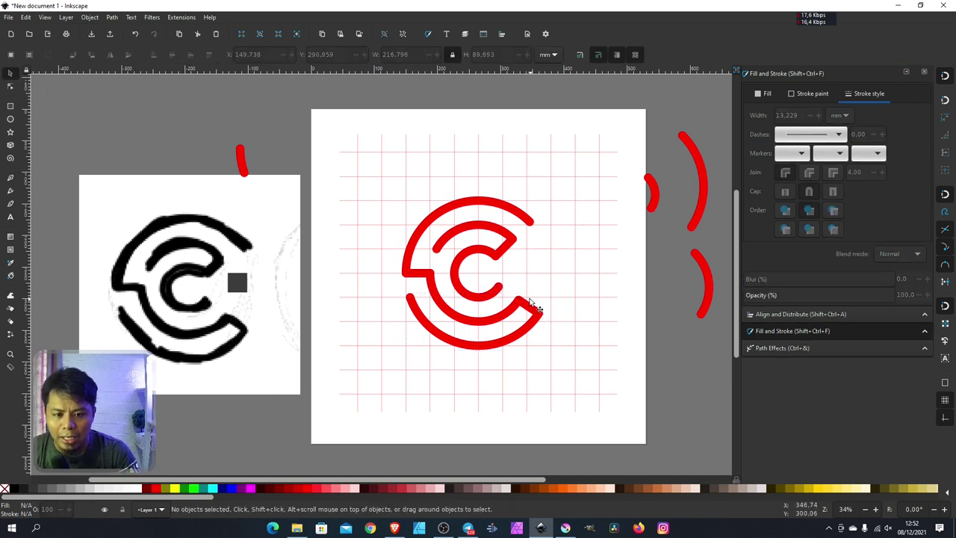
scroll(531, 302, "up", 1)
scroll(529, 296, "up", 1)
scroll(527, 280, "up", 1)
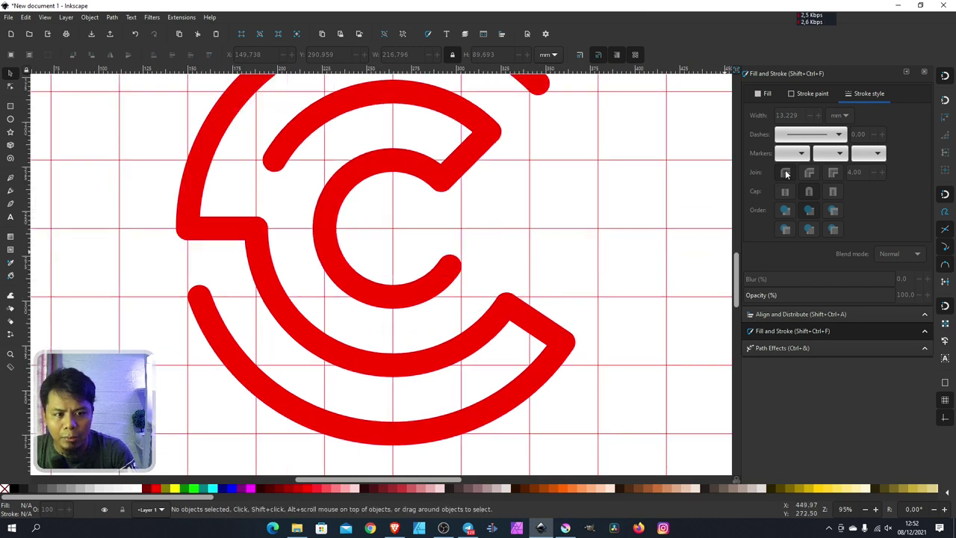
left_click(546, 332)
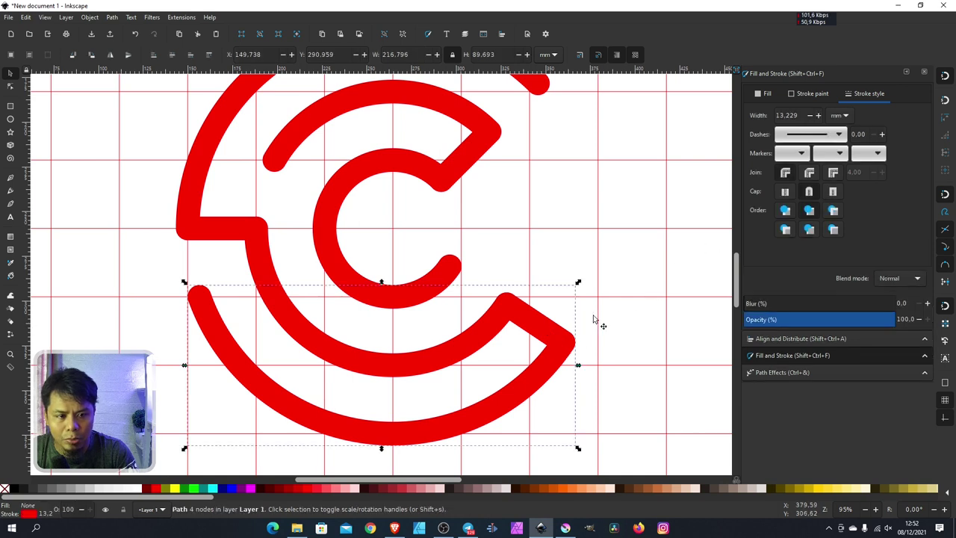
left_click(831, 173)
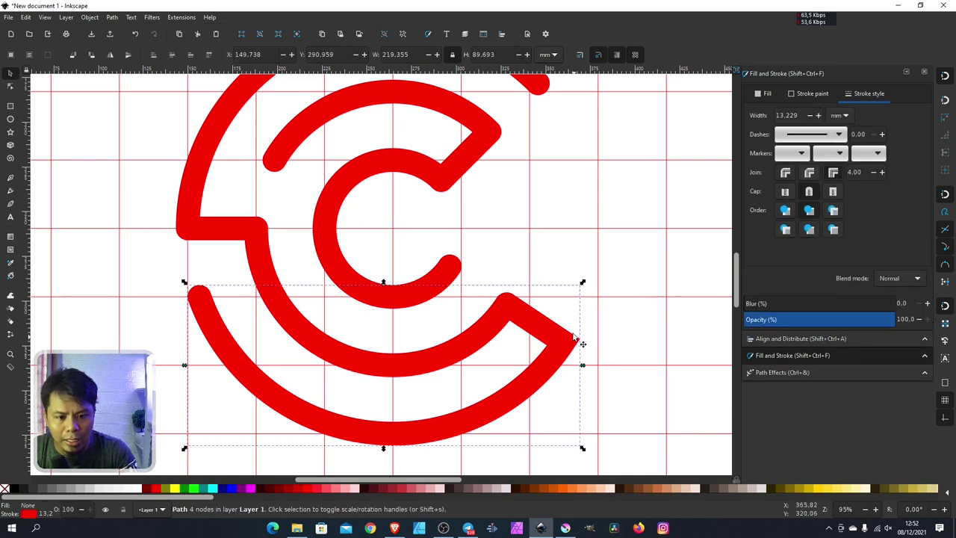
left_click(785, 174)
left_click(553, 314)
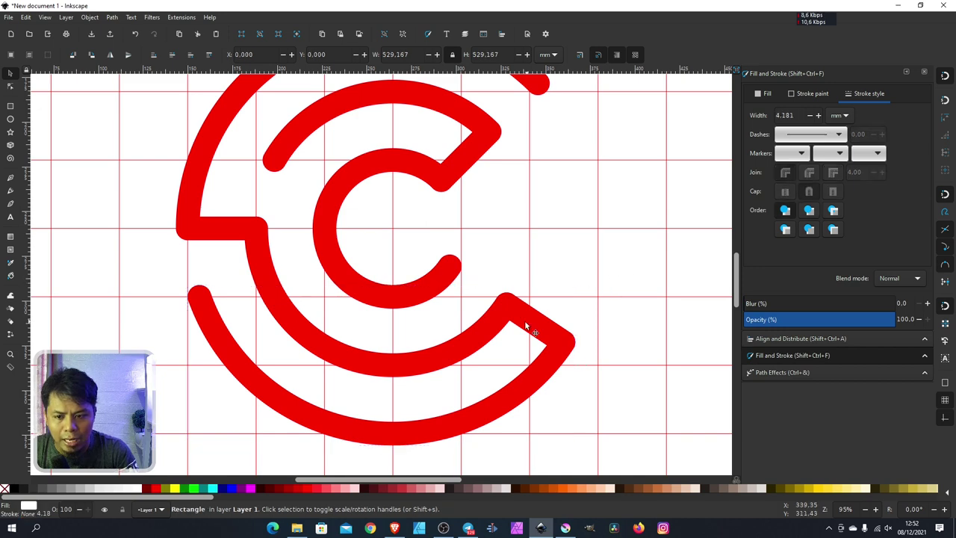
key("shift")
scroll(521, 326, "down", 1)
scroll(521, 326, "down", 2)
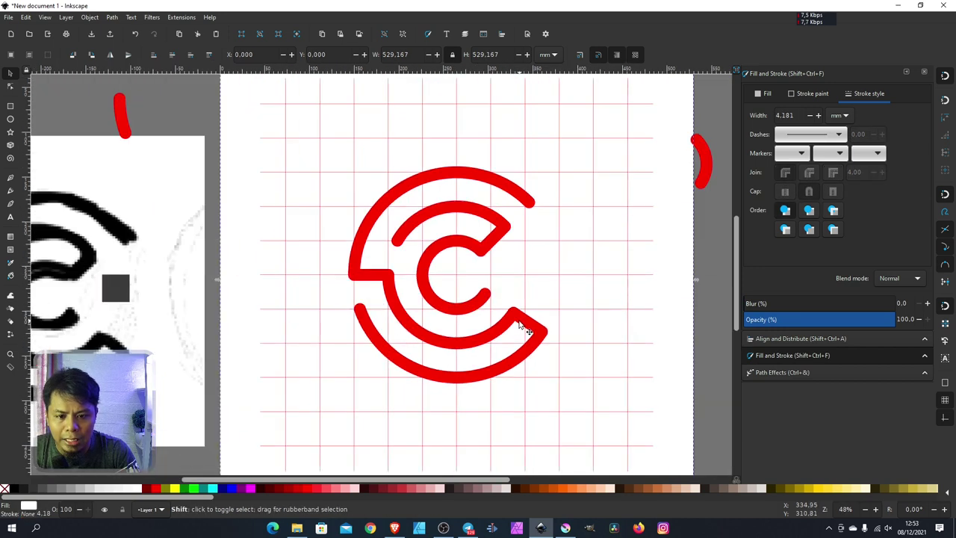
scroll(568, 284, "down", 3)
Delete the three stray red arcs, the small red stroke and the black reference image
left_click_drag(645, 207, 585, 326)
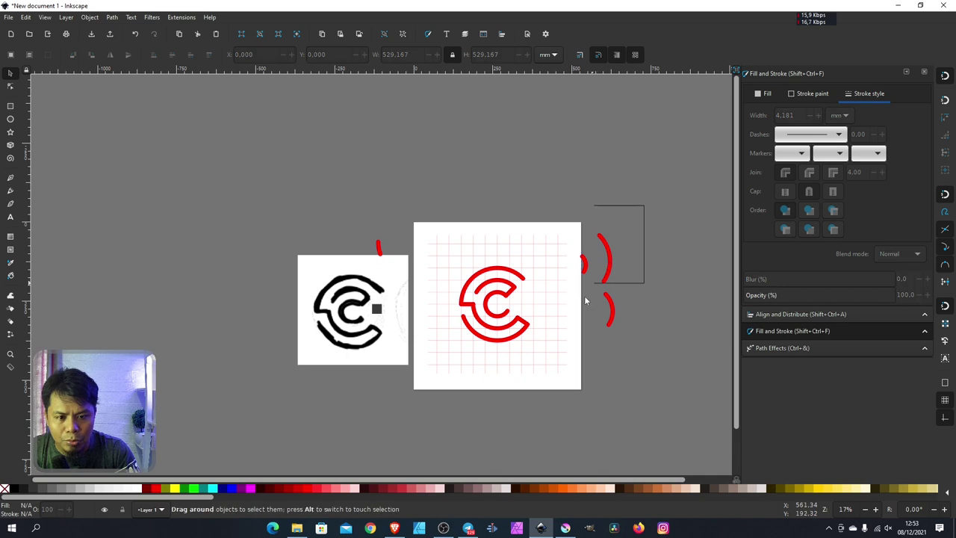
key("Delete")
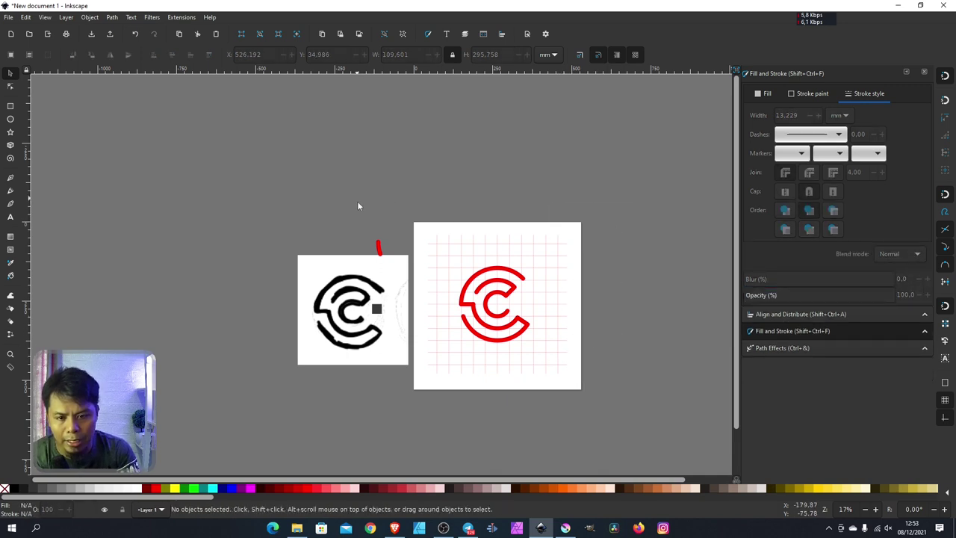
left_click_drag(357, 198, 401, 273)
key("Delete")
left_click_drag(383, 311, 415, 389)
key("Delete")
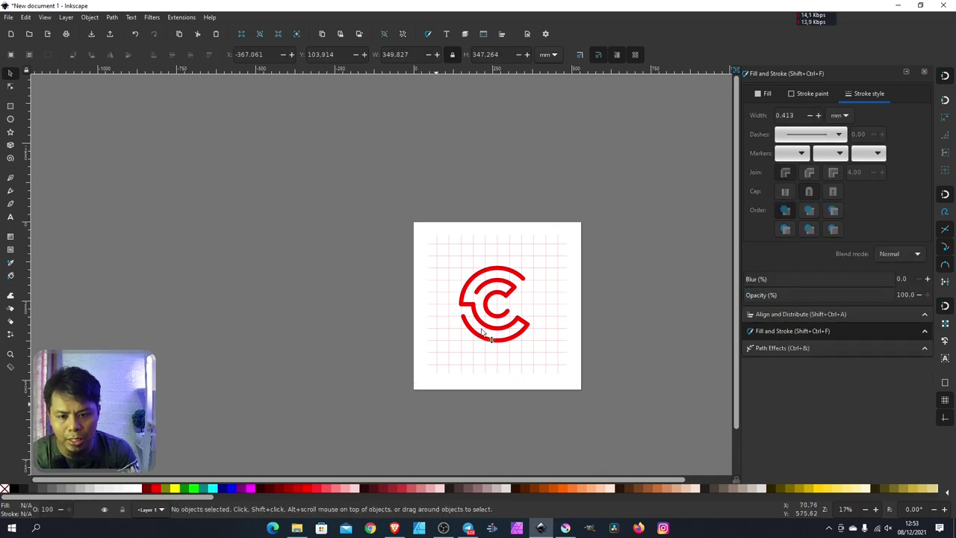
Delete both red grid groups from the page
left_click(467, 248)
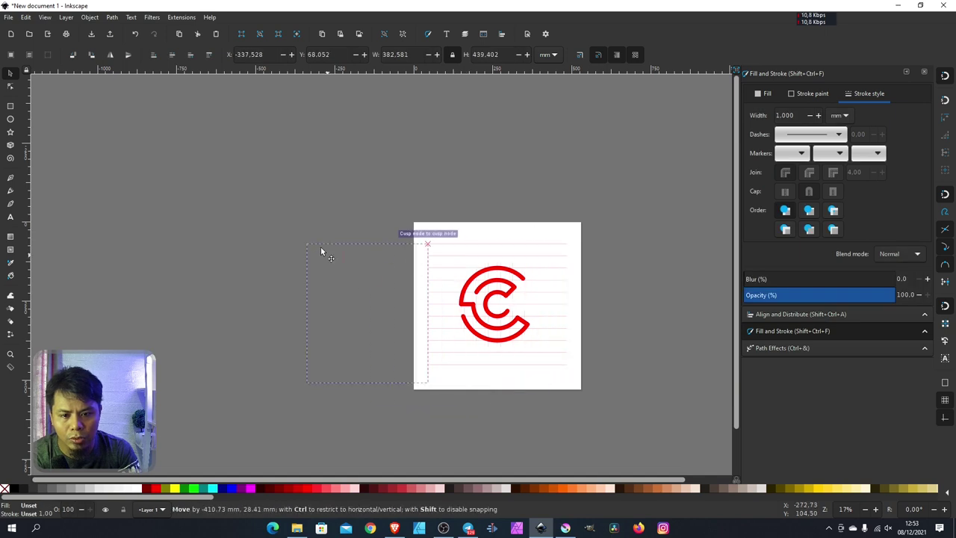
left_click_drag(467, 249, 276, 217)
key("ctrl+bracketleft")
key("Delete")
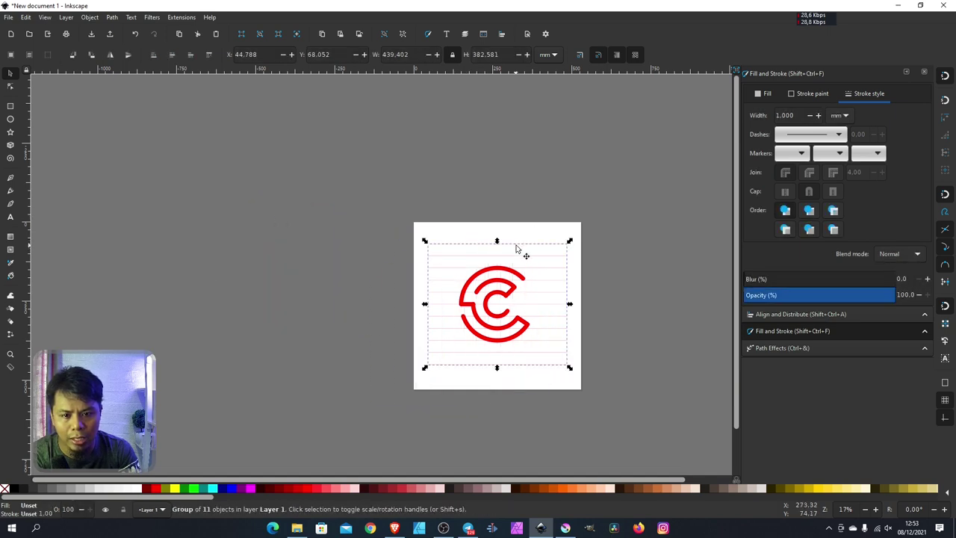
left_click_drag(515, 247, 327, 242)
key("Delete")
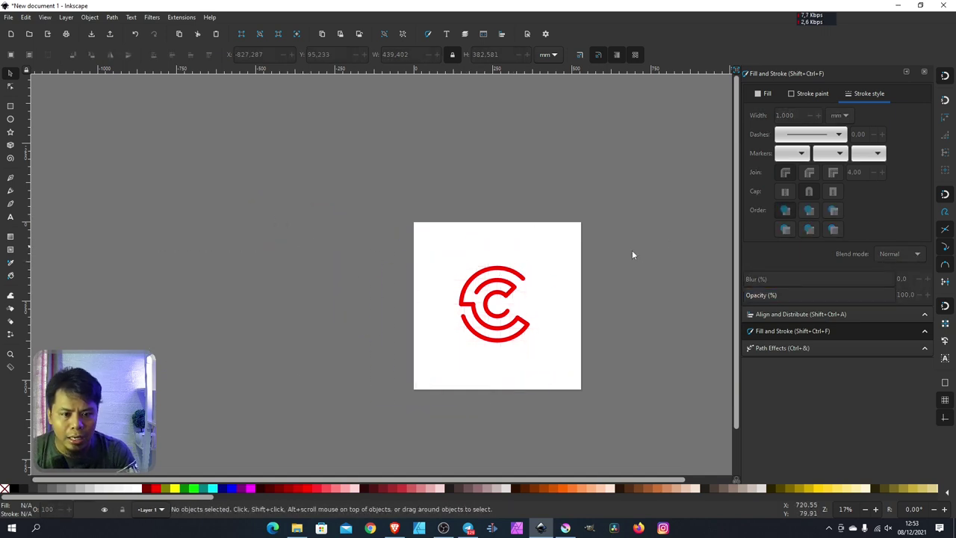
Apply a diagonal linear gradient across the background square, top-left to bottom-right
left_click(566, 270)
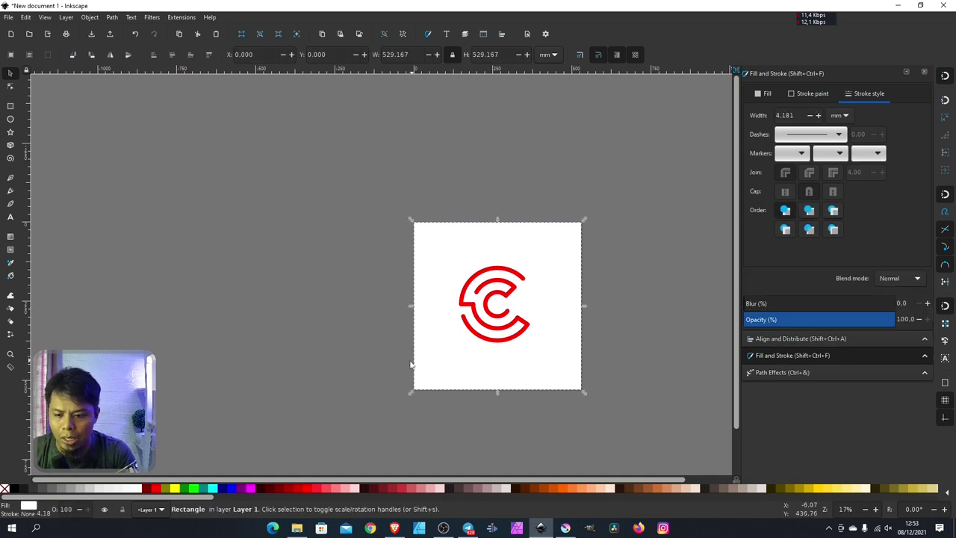
left_click(12, 238)
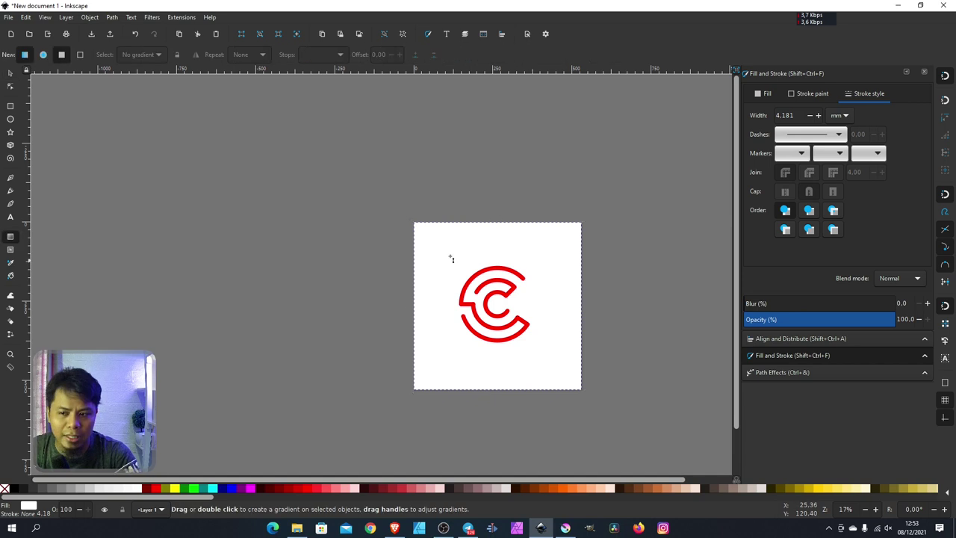
left_click_drag(426, 229, 581, 389)
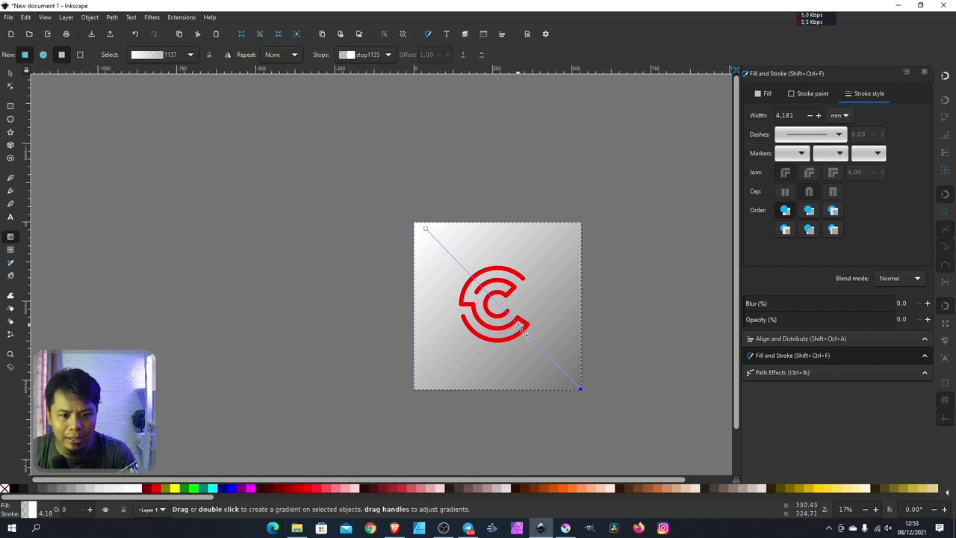
left_click(774, 96)
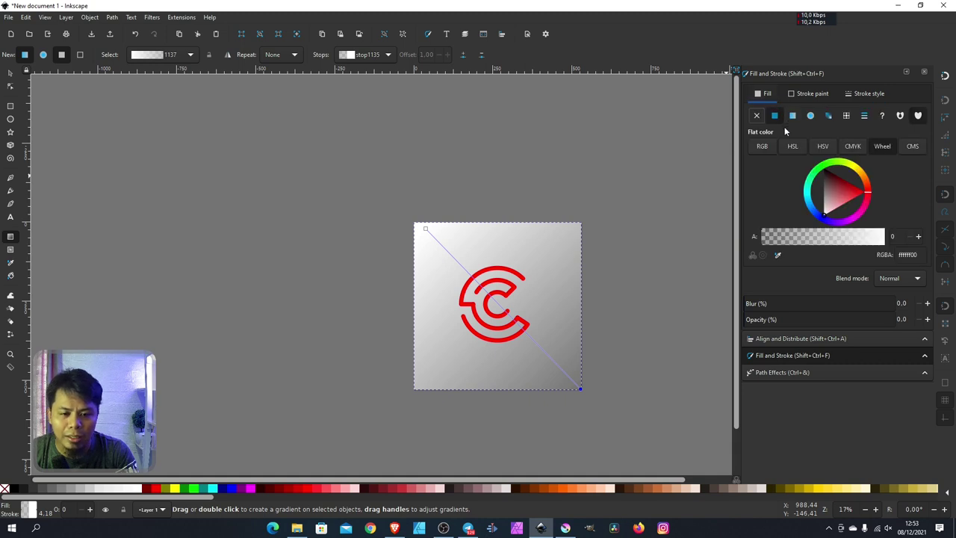
left_click(793, 118)
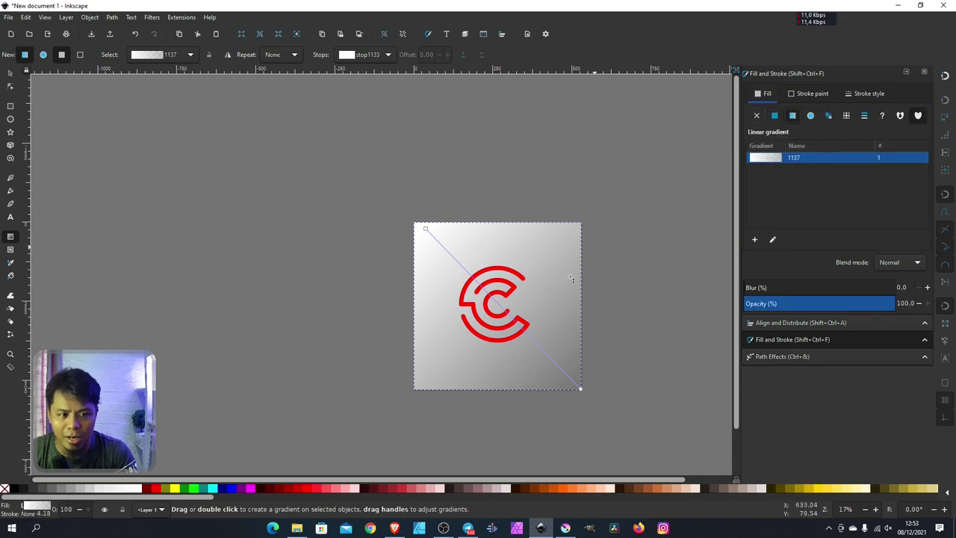
Set the gradient's end stop to aqua-green 00ffc6ff and start stop to blue 00aeffff
left_click(581, 388)
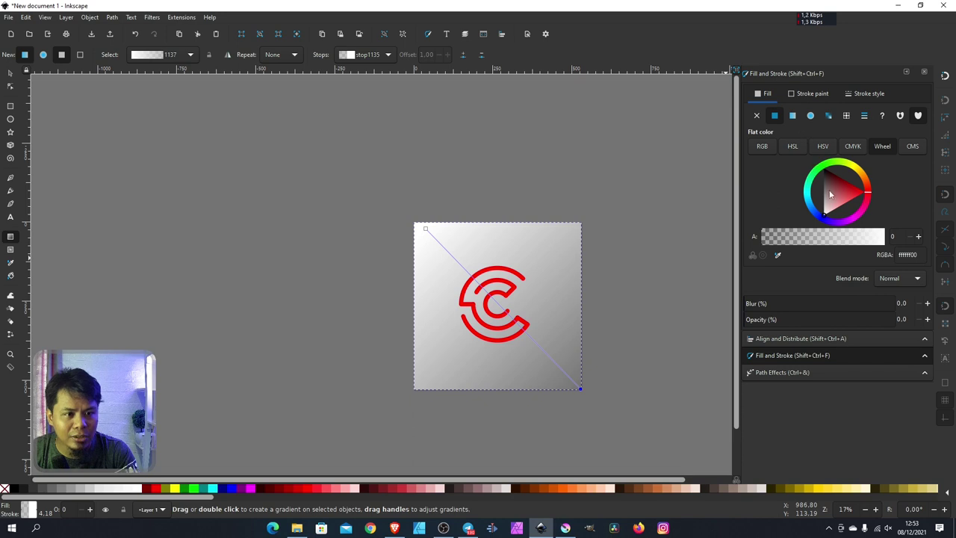
left_click(809, 189)
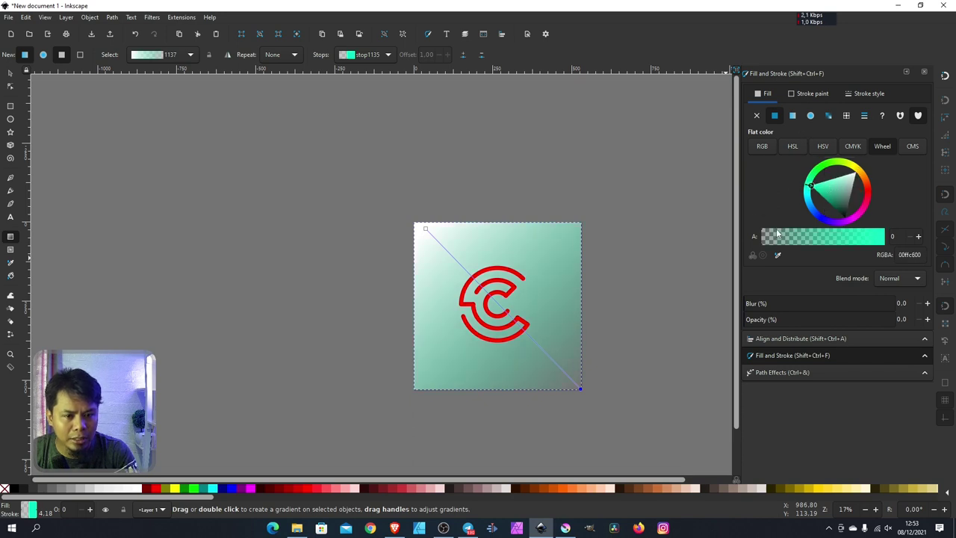
left_click_drag(796, 239, 889, 238)
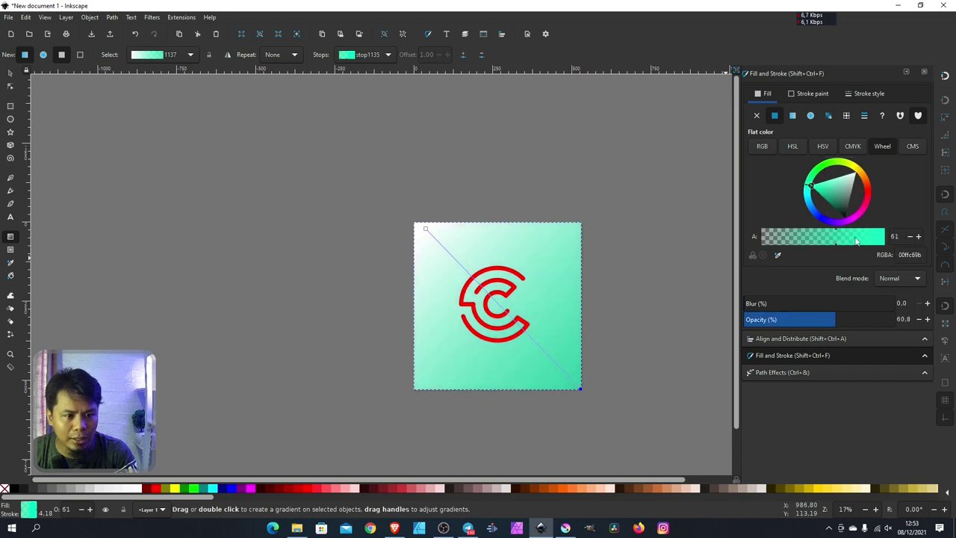
left_click(425, 229)
left_click(812, 209)
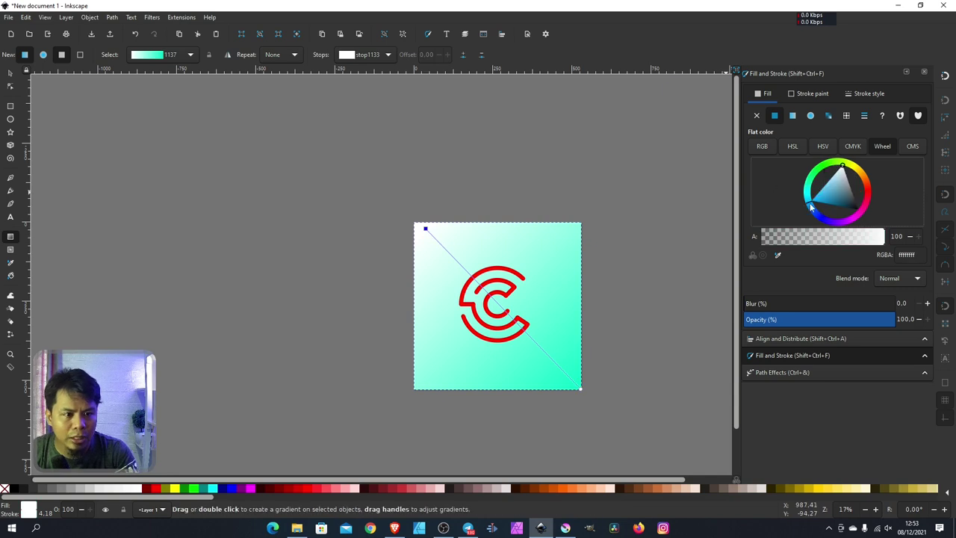
left_click(811, 201)
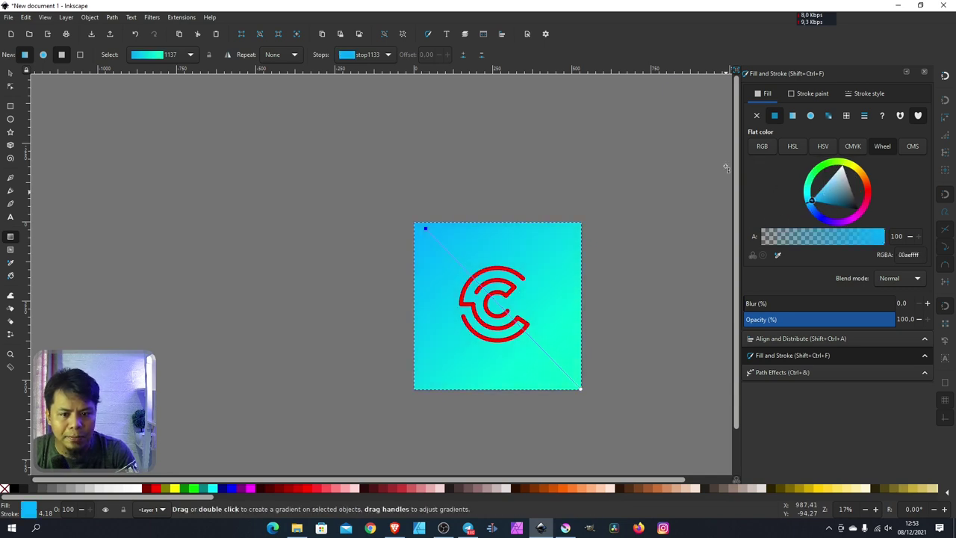
Select all seven red arcs and convert their strokes to filled paths
key("s")
key("Escape")
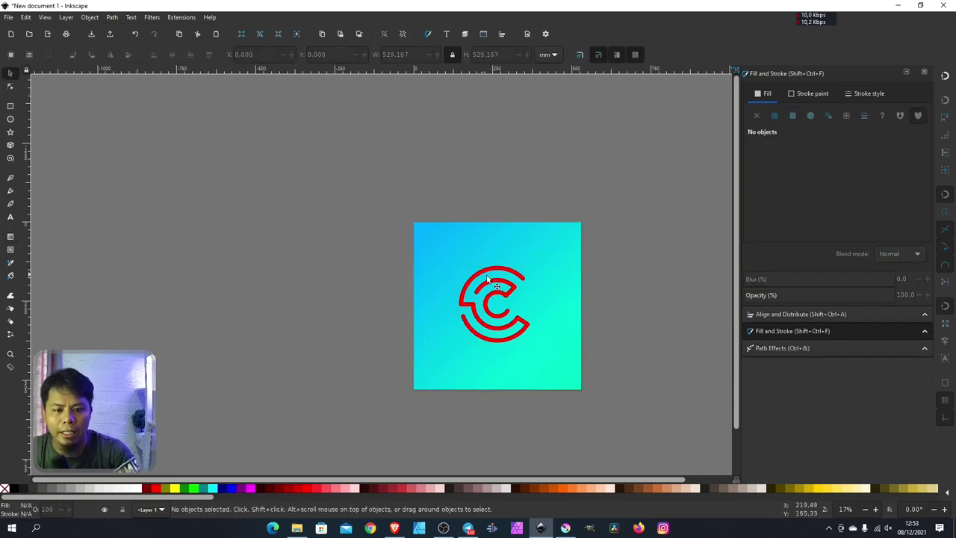
left_click(511, 287)
left_click(516, 282)
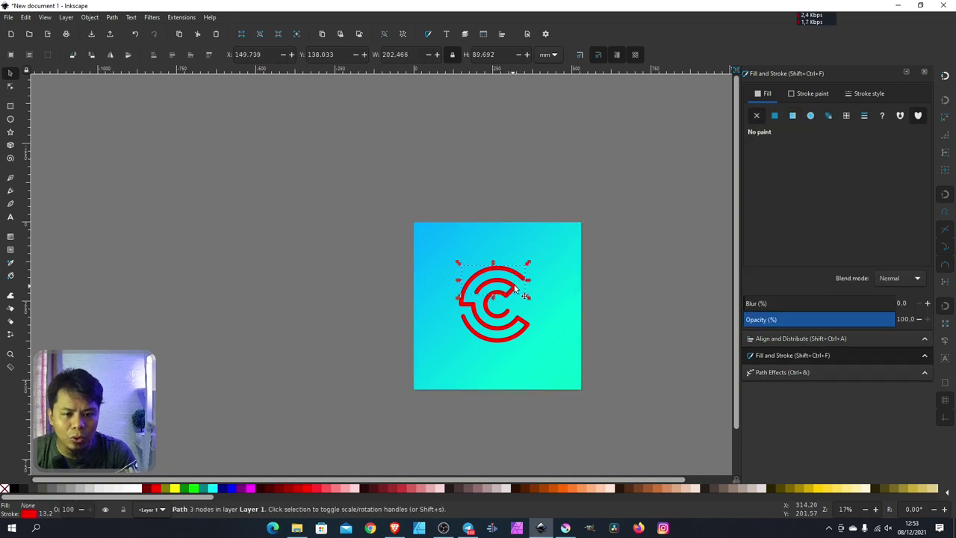
left_click_drag(631, 244, 440, 363)
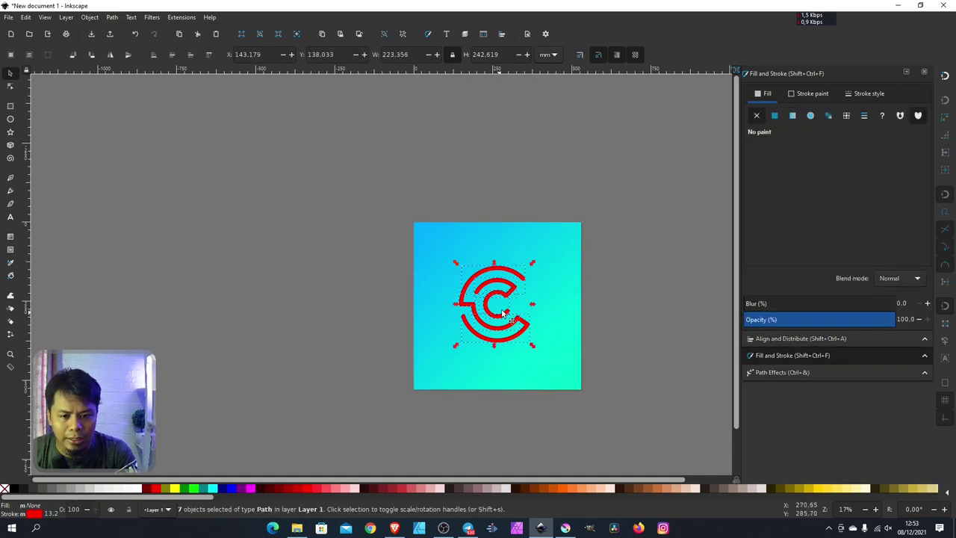
left_click(112, 19)
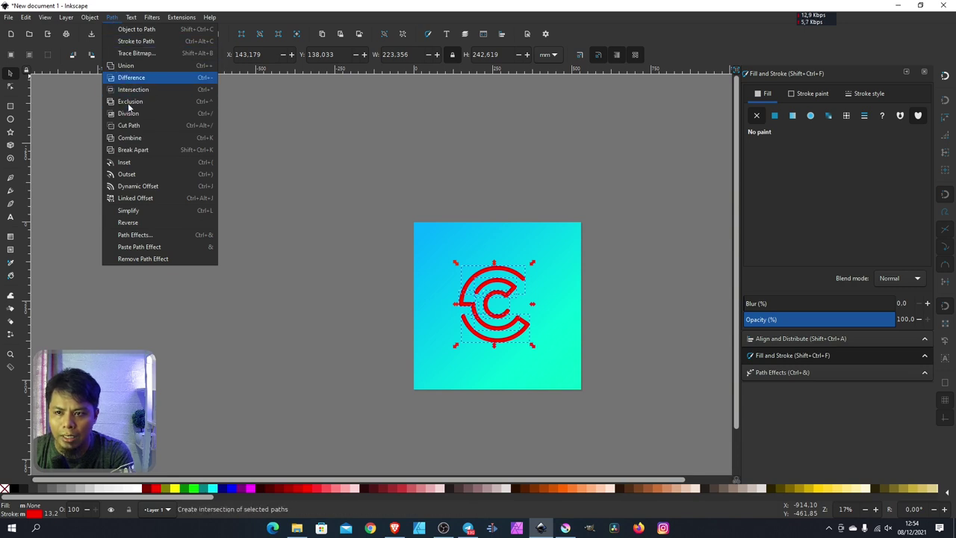
left_click(133, 41)
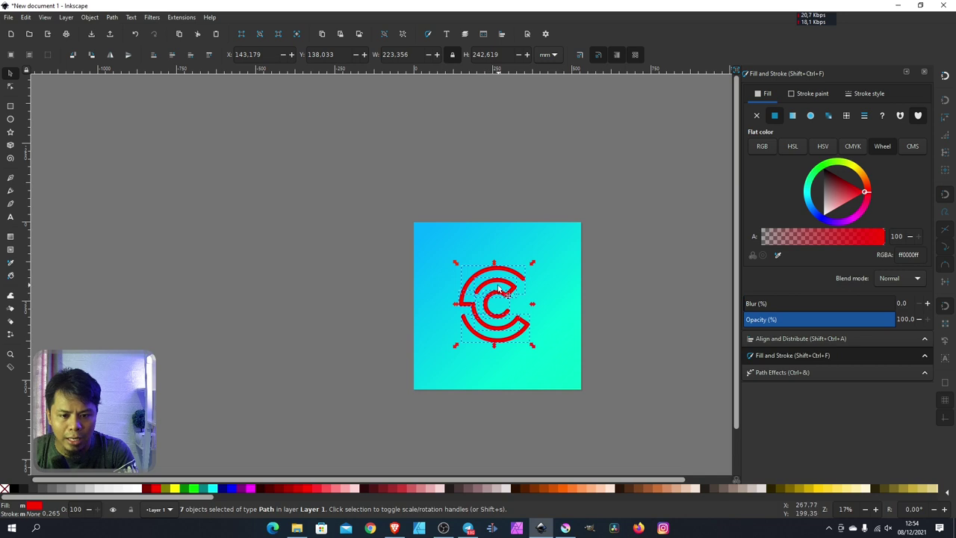
Merge the outlined arcs into one path and nudge it slightly right and down
key("ctrl+shift+g")
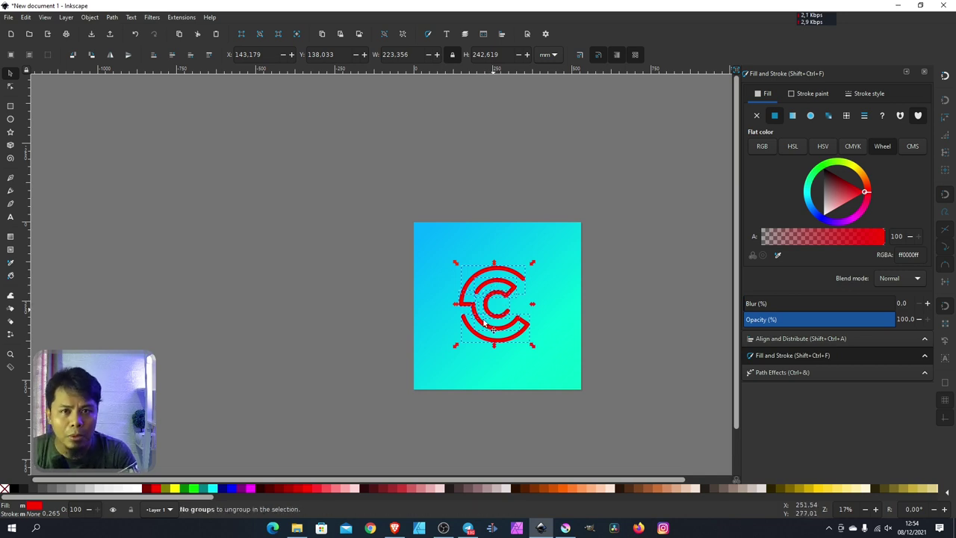
left_click(111, 17)
left_click(127, 78)
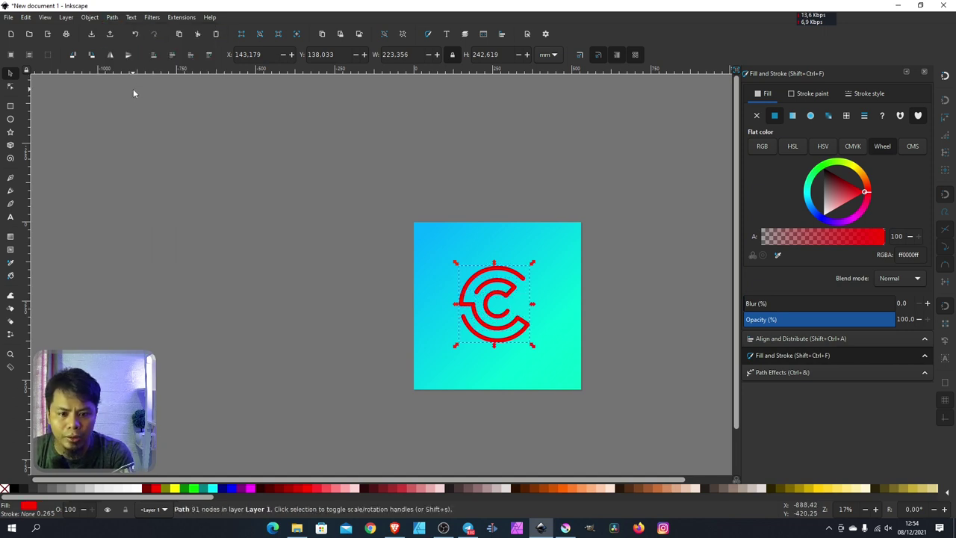
left_click_drag(520, 325, 528, 330)
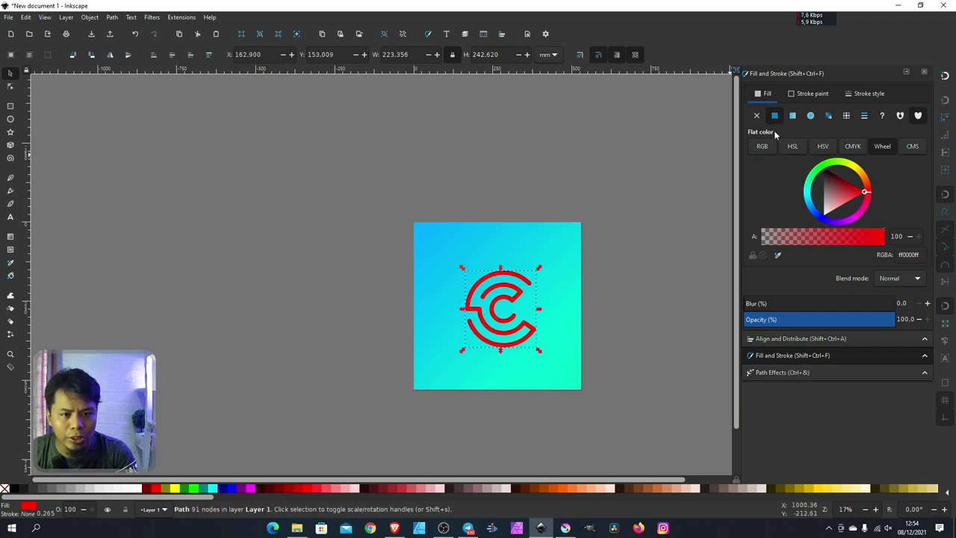
Give the background square a flat dark teal fill (003249)
left_click(524, 281)
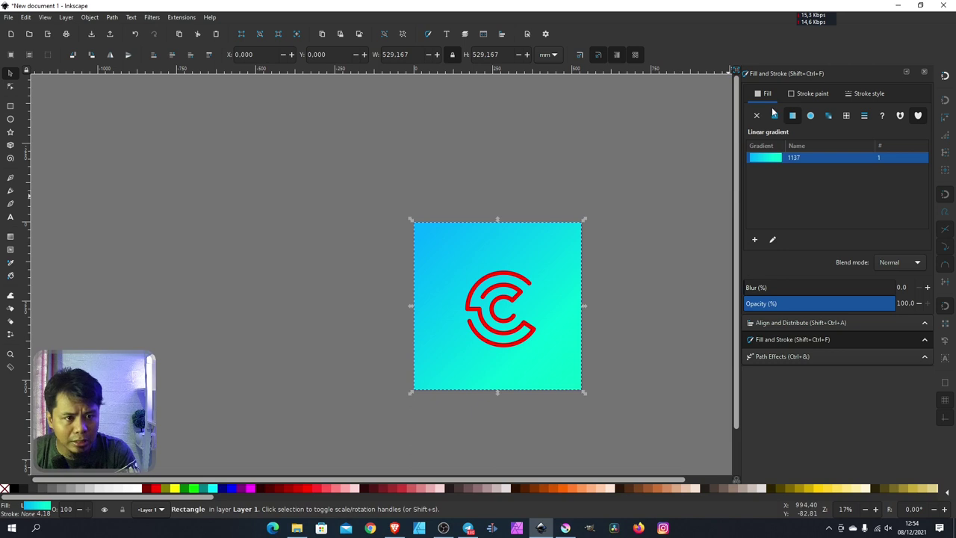
left_click(774, 115)
left_click_drag(835, 191, 844, 207)
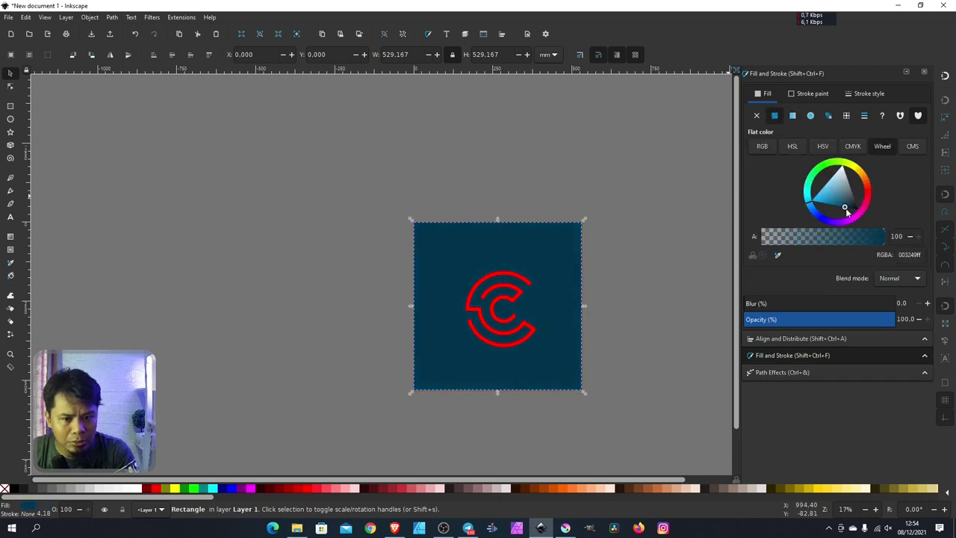
left_click(696, 254)
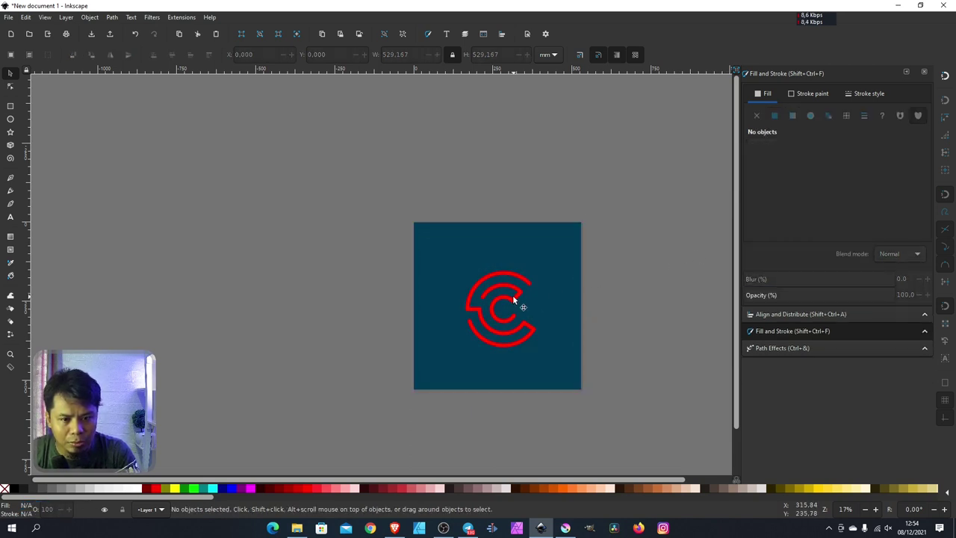
left_click(512, 295)
Give the C a linear gradient with an aqua (00fdbd) start stop and purple (d000ff) end stop
left_click(793, 115)
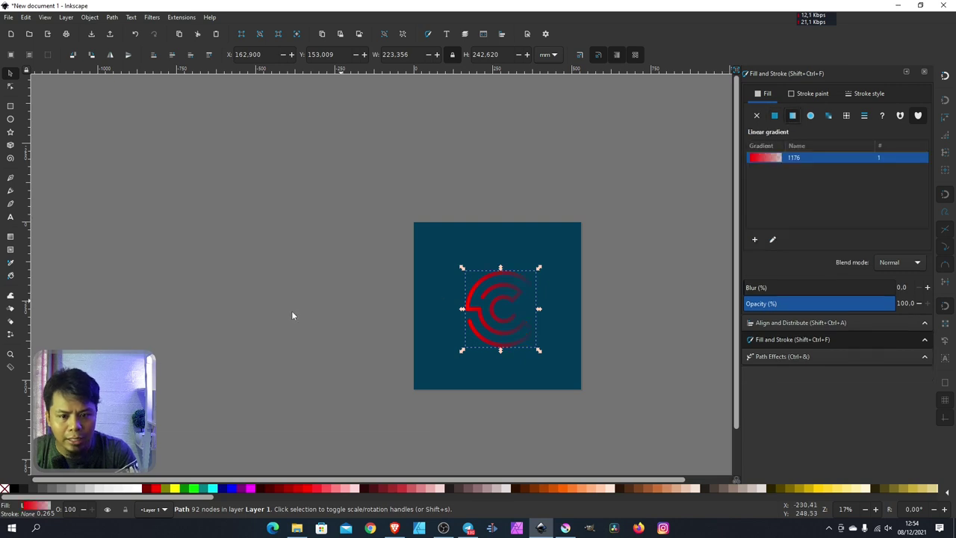
left_click(10, 238)
left_click(463, 309)
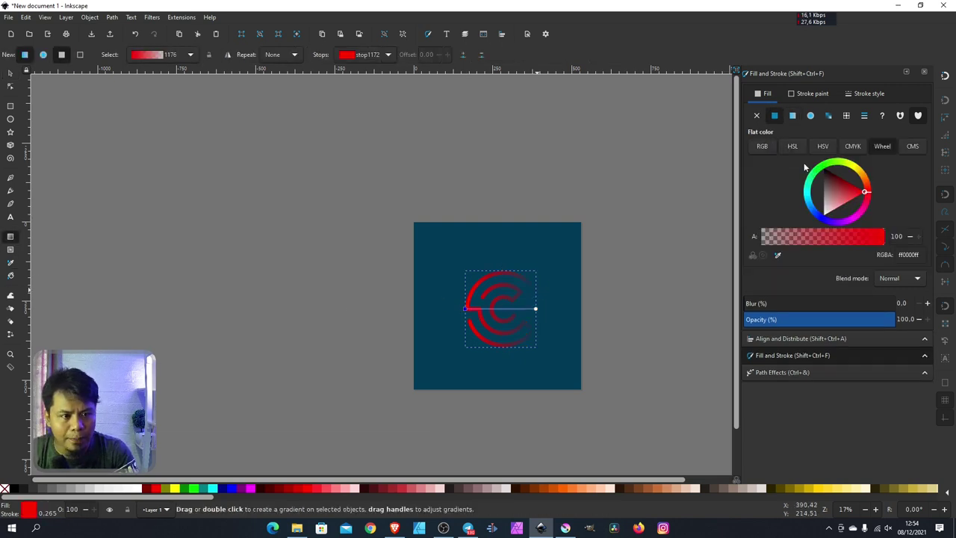
left_click(809, 192)
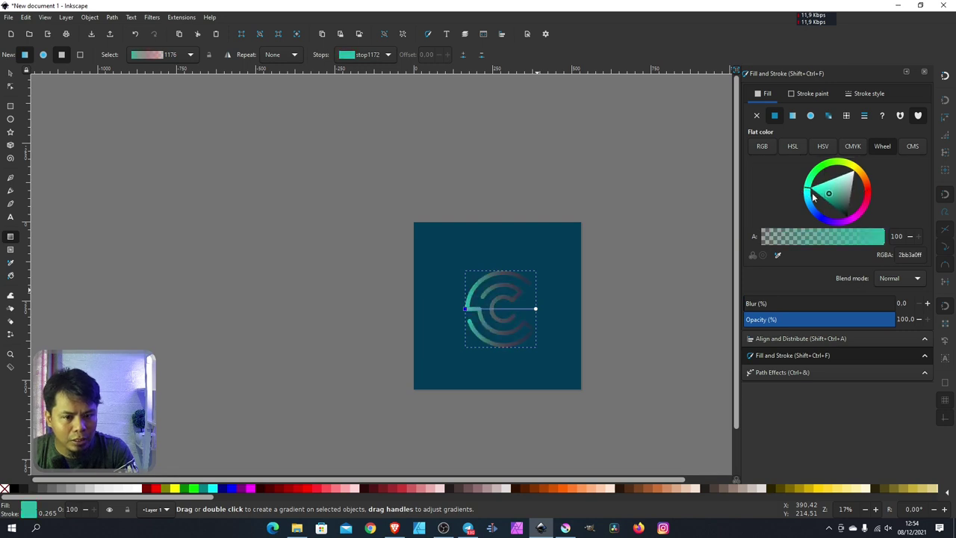
left_click(535, 309)
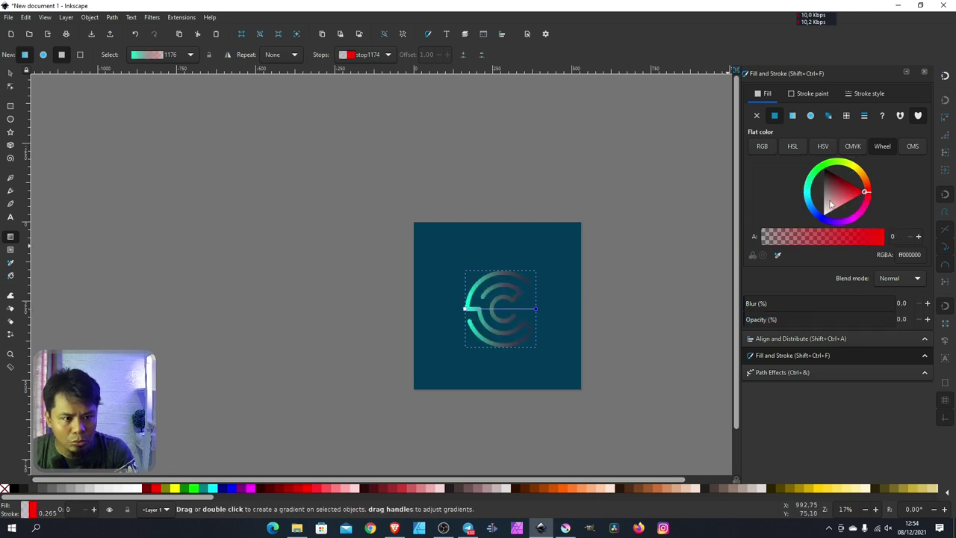
mouse_move(831, 203)
left_mouse_down()
mouse_move(824, 215)
mouse_move(884, 236)
left_mouse_up()
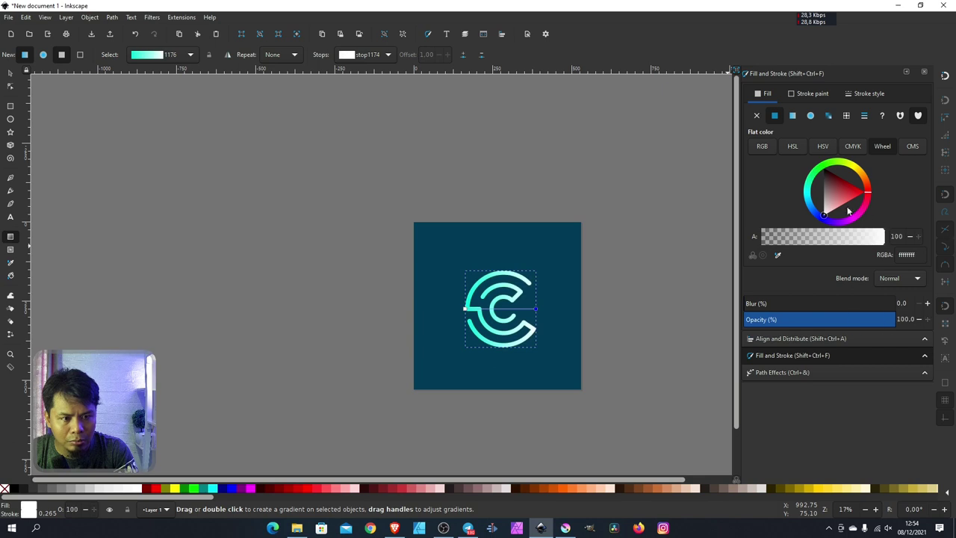
left_click(809, 196)
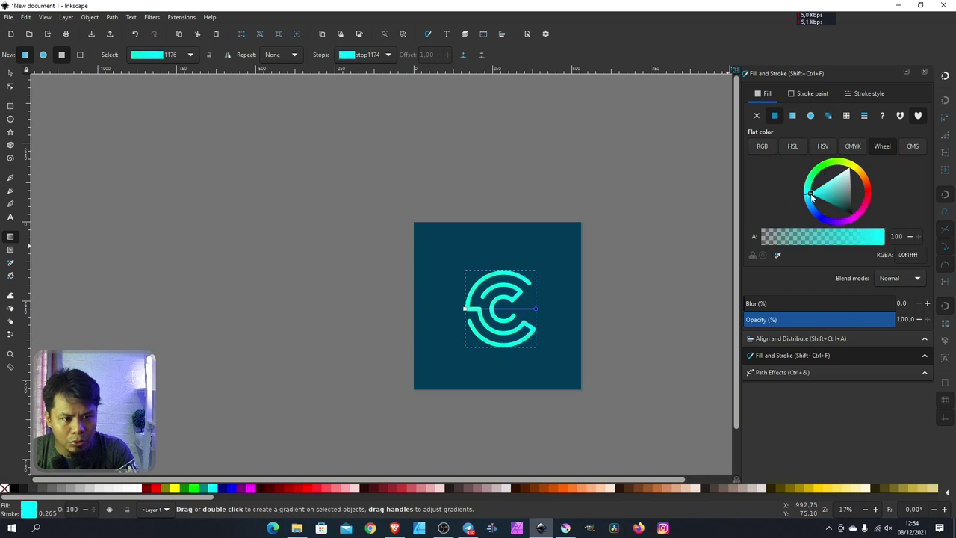
mouse_move(812, 196)
left_mouse_down()
mouse_move(847, 196)
mouse_move(854, 237)
left_mouse_up()
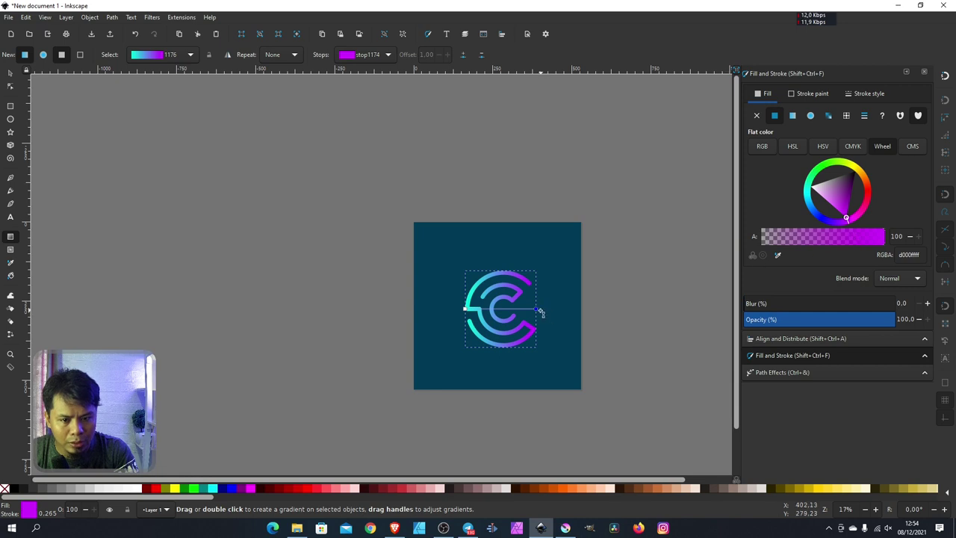
Drag the gradient handles so it runs from the C's top-left to bottom-right
left_click_drag(535, 308, 535, 329)
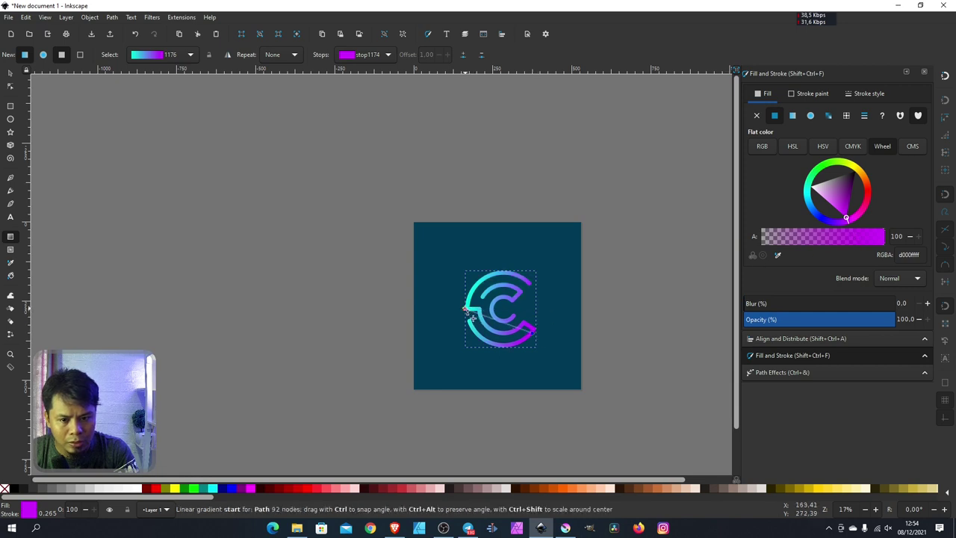
left_click_drag(466, 309, 459, 256)
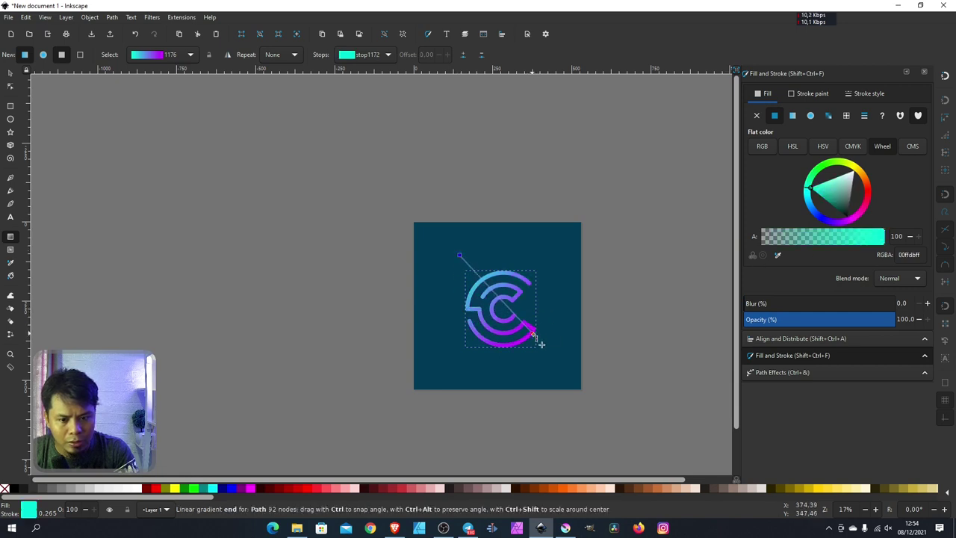
left_click_drag(533, 330, 541, 344)
left_click(464, 268)
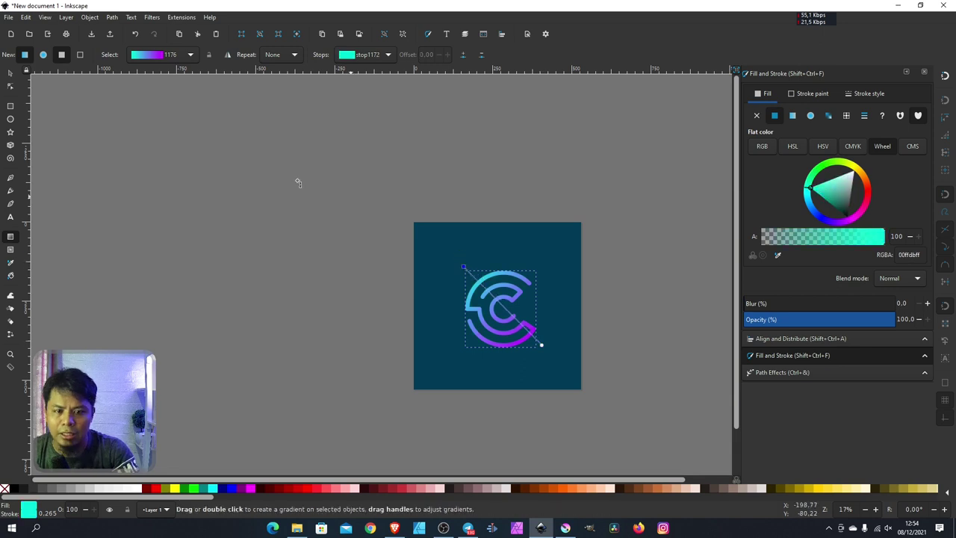
left_click(11, 73)
left_click(81, 113)
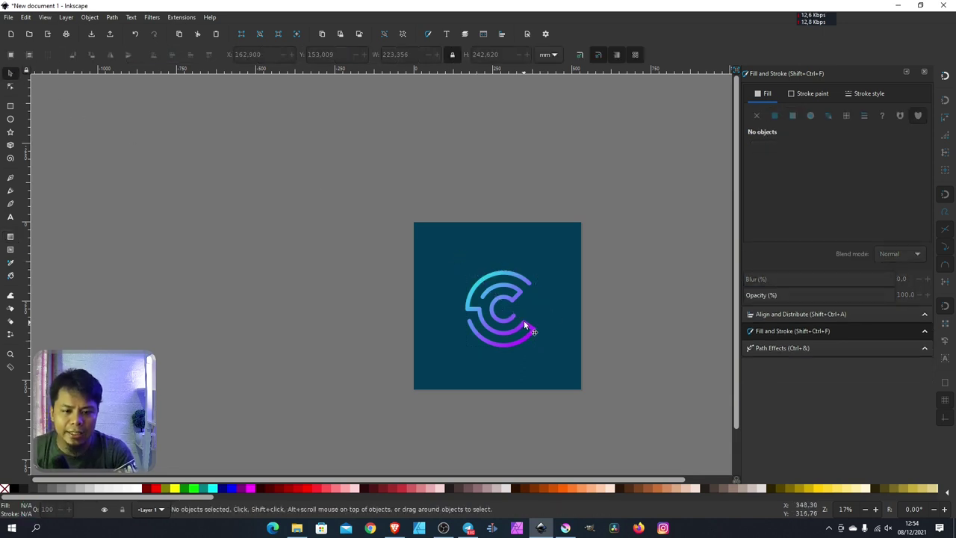
scroll(523, 320, "down", 2, "ctrl")
scroll(523, 320, "up", 3, "ctrl")
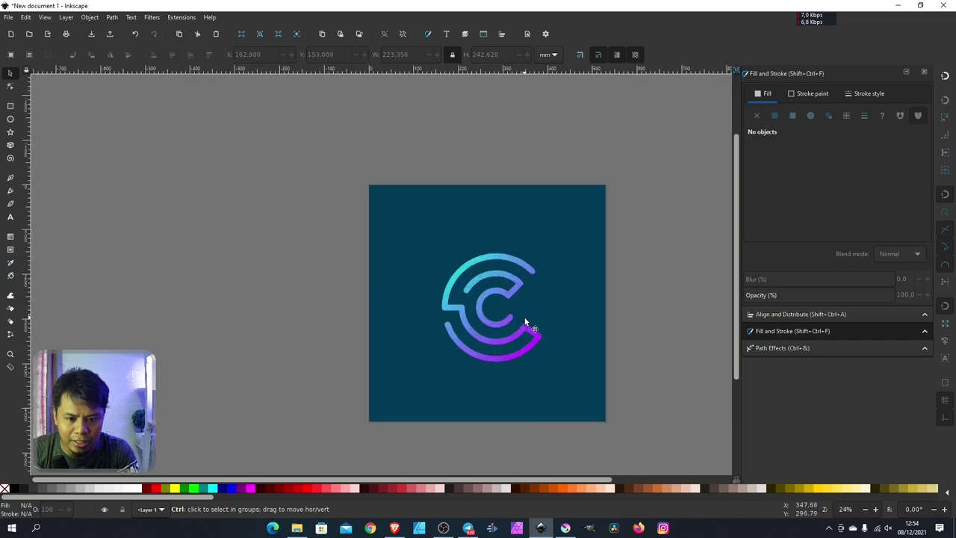
scroll(526, 320, "up", 3, "ctrl")
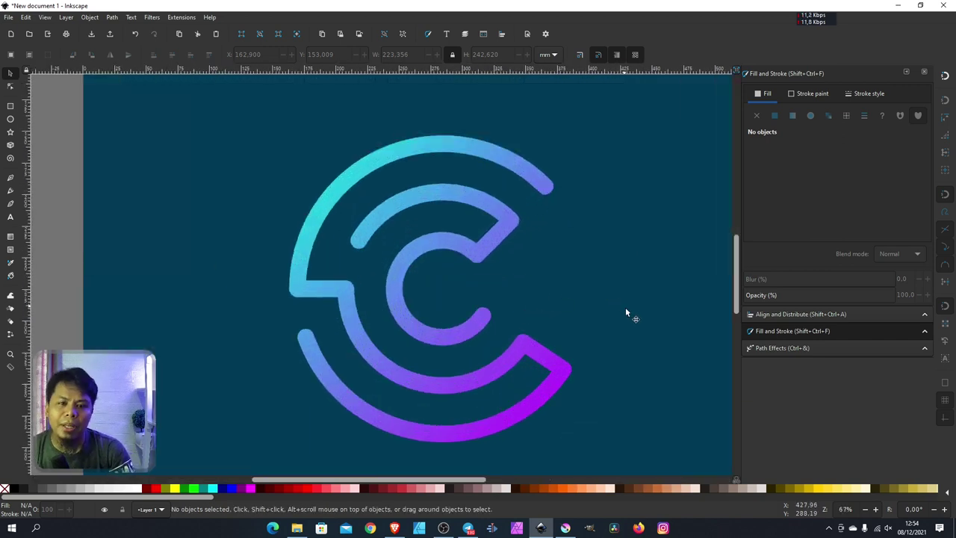